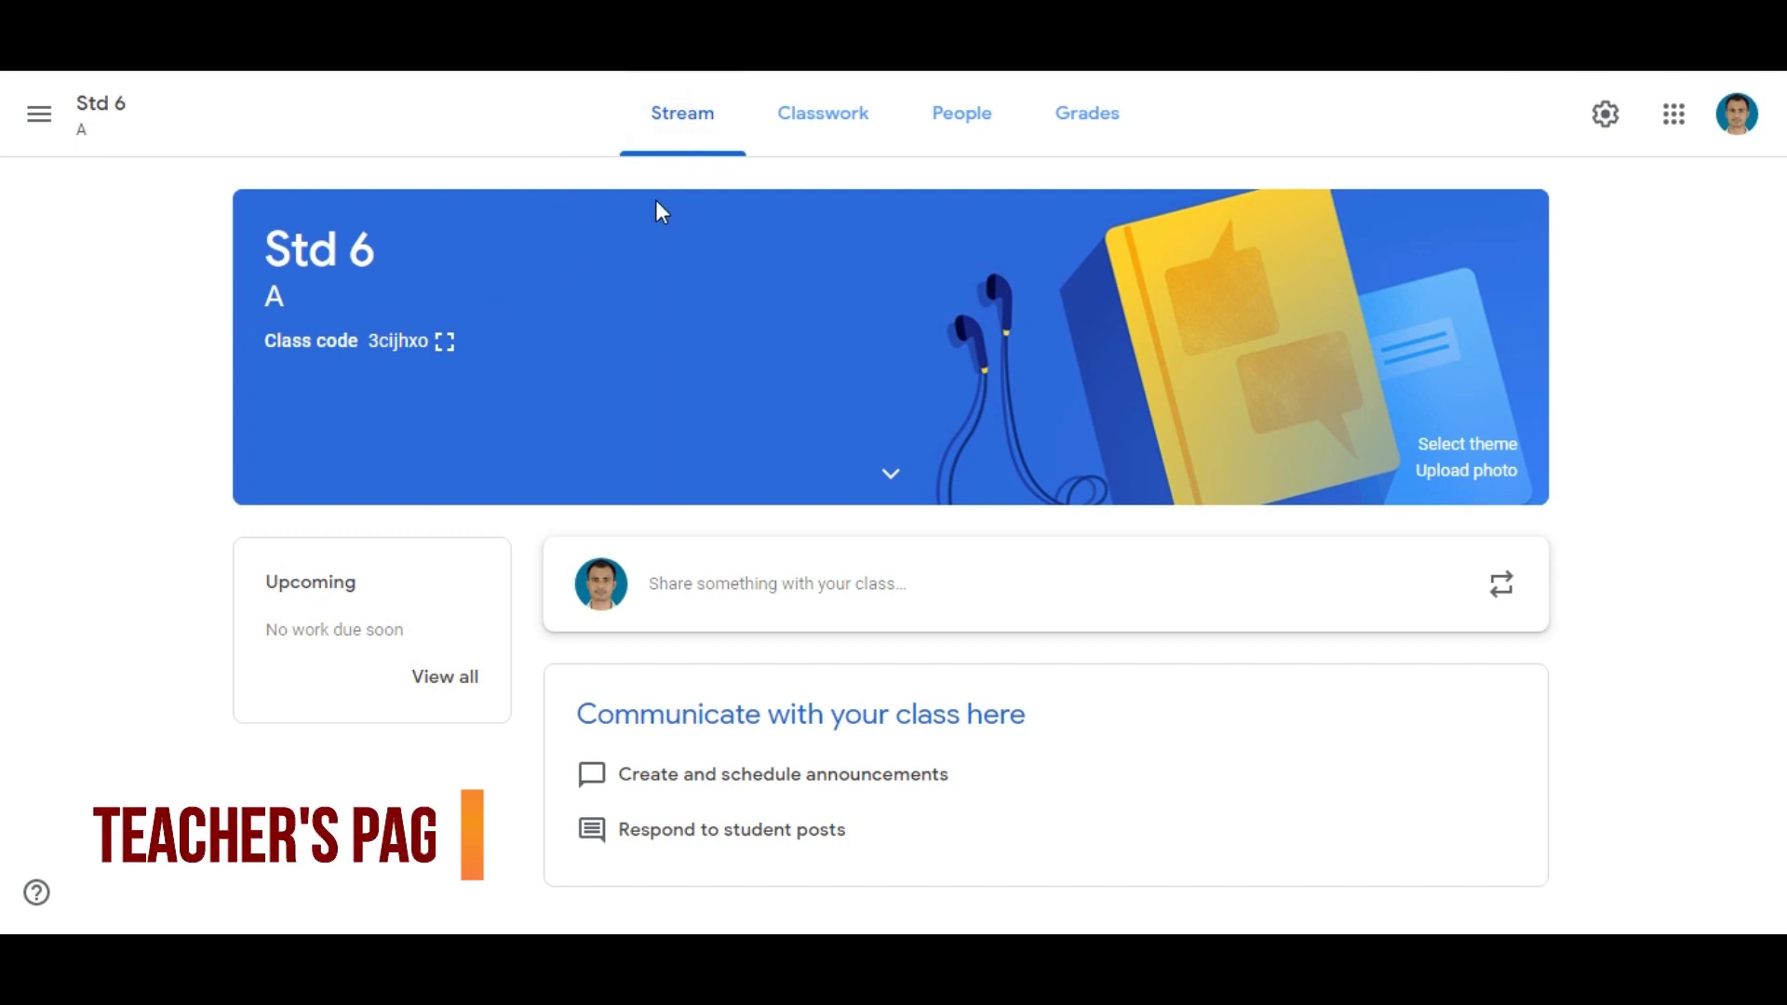
Create a new assignment in the Std 6 class's classwork and title it "Chapter 9: Force"
click(39, 114)
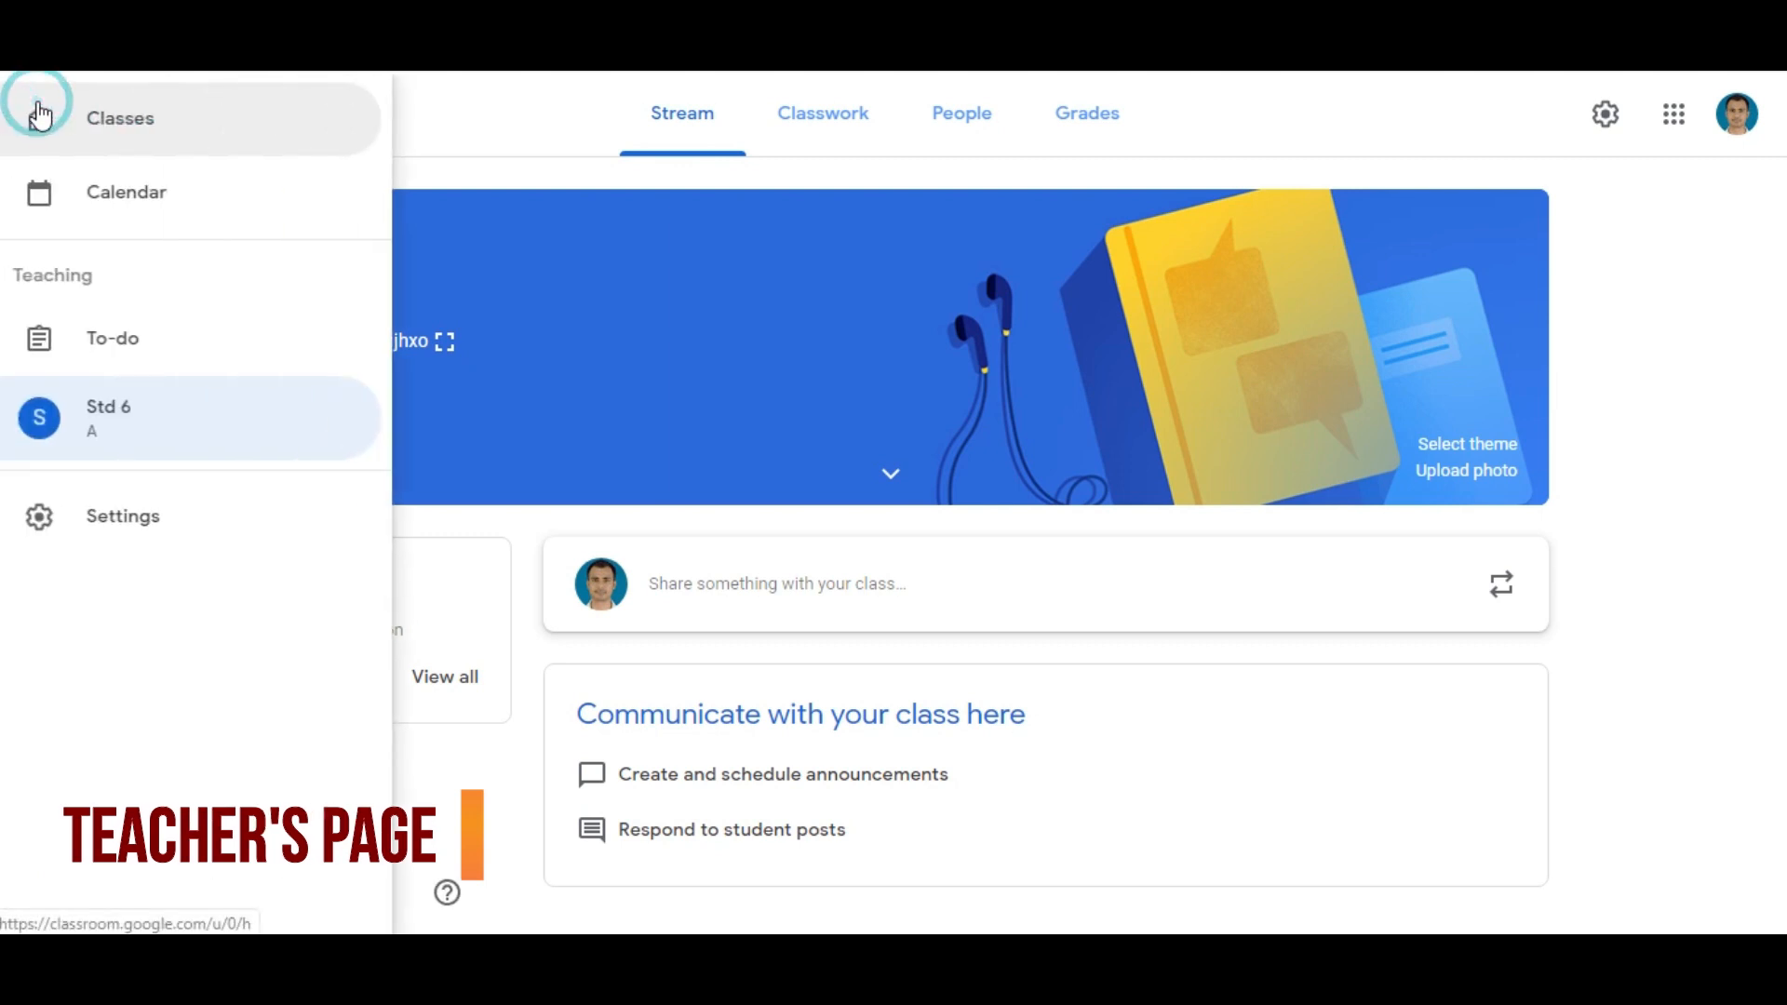
click(110, 433)
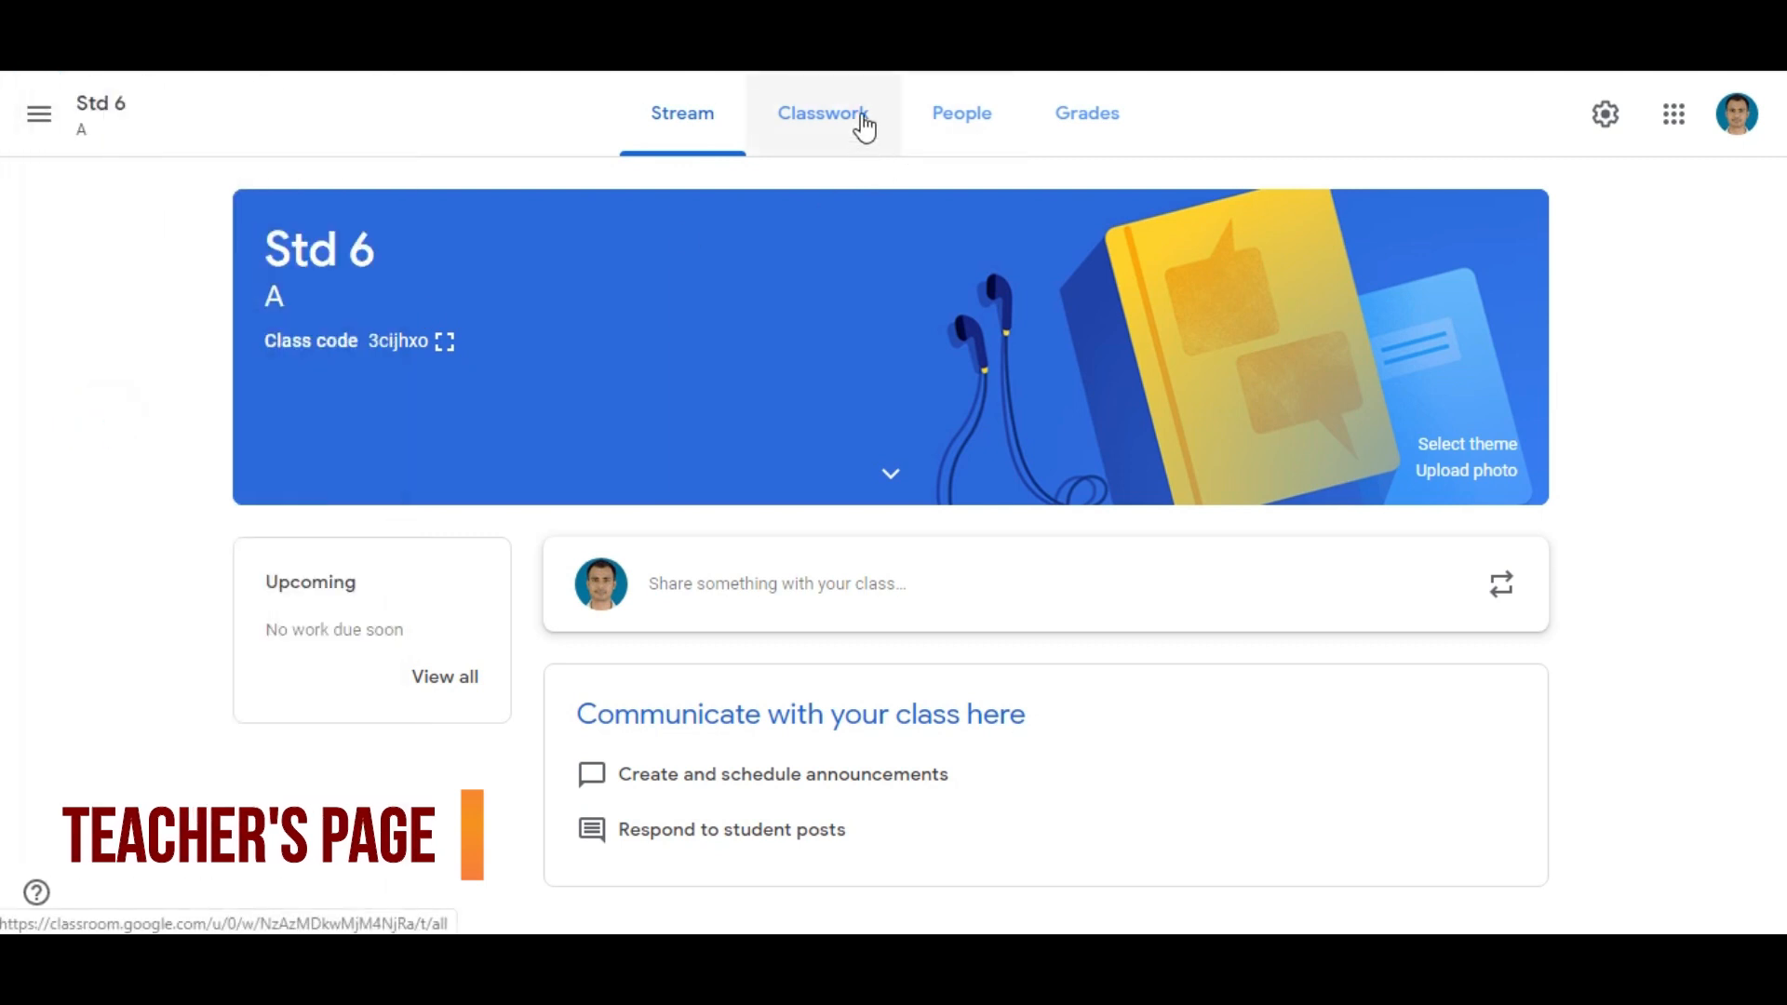
click(837, 129)
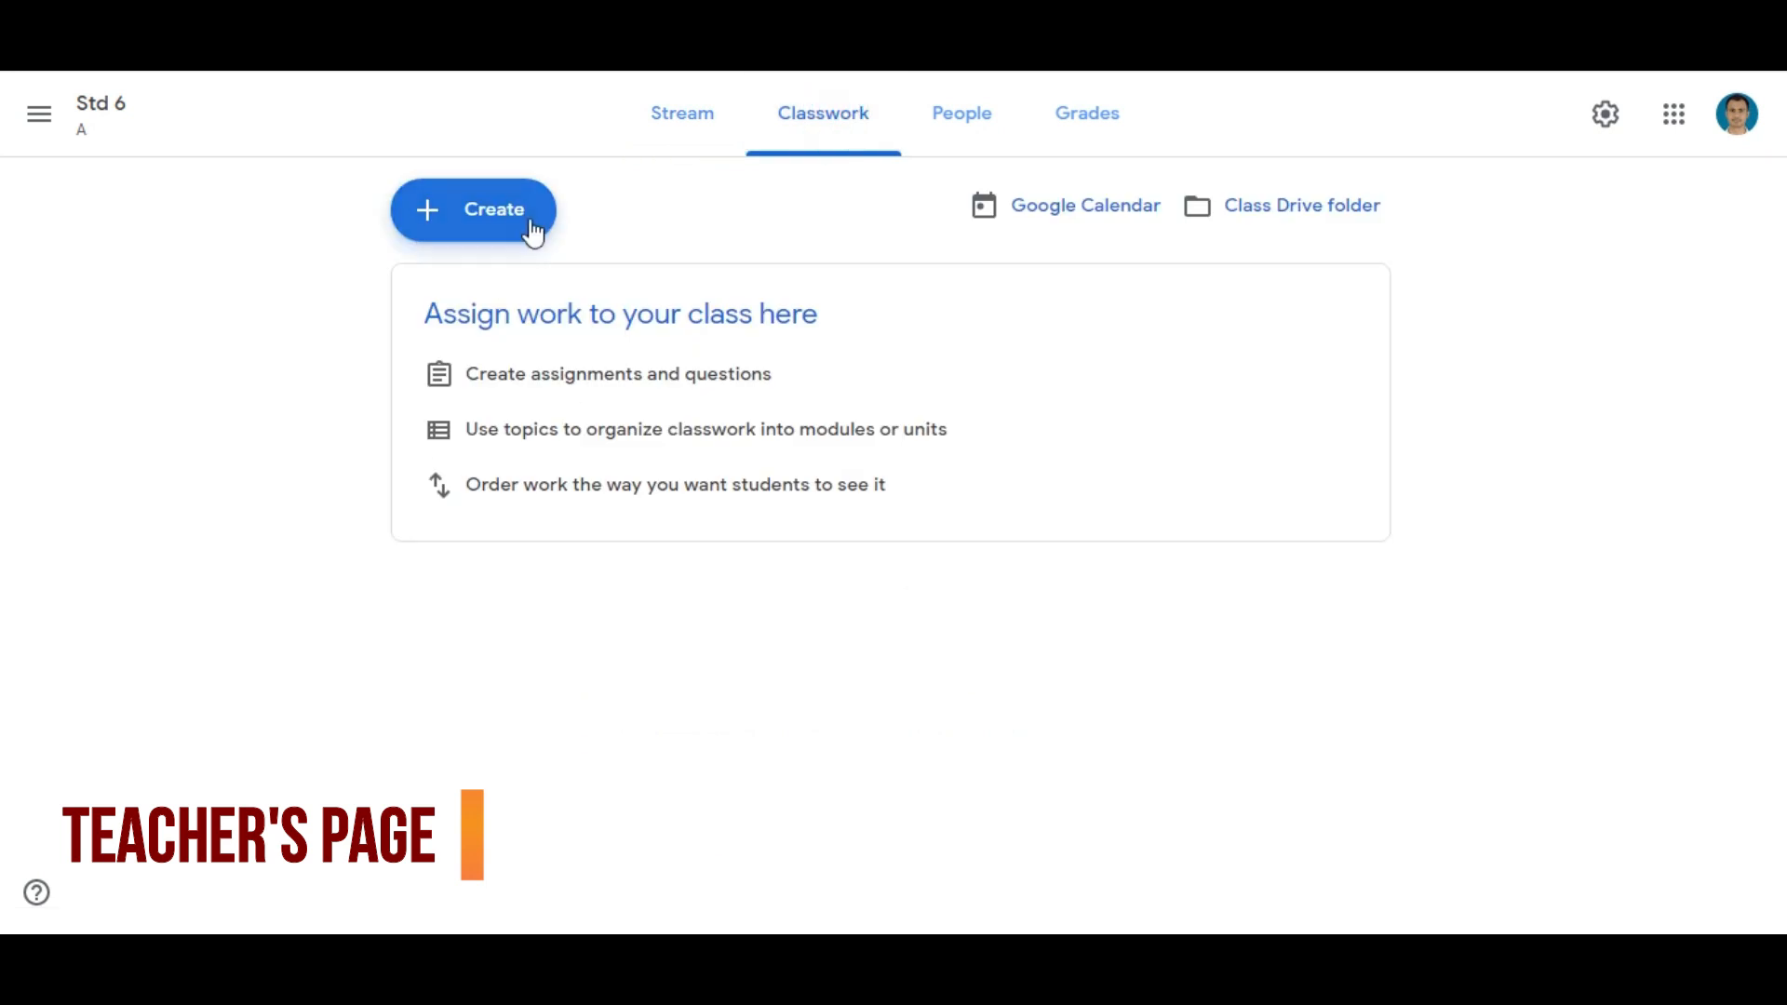
click(528, 231)
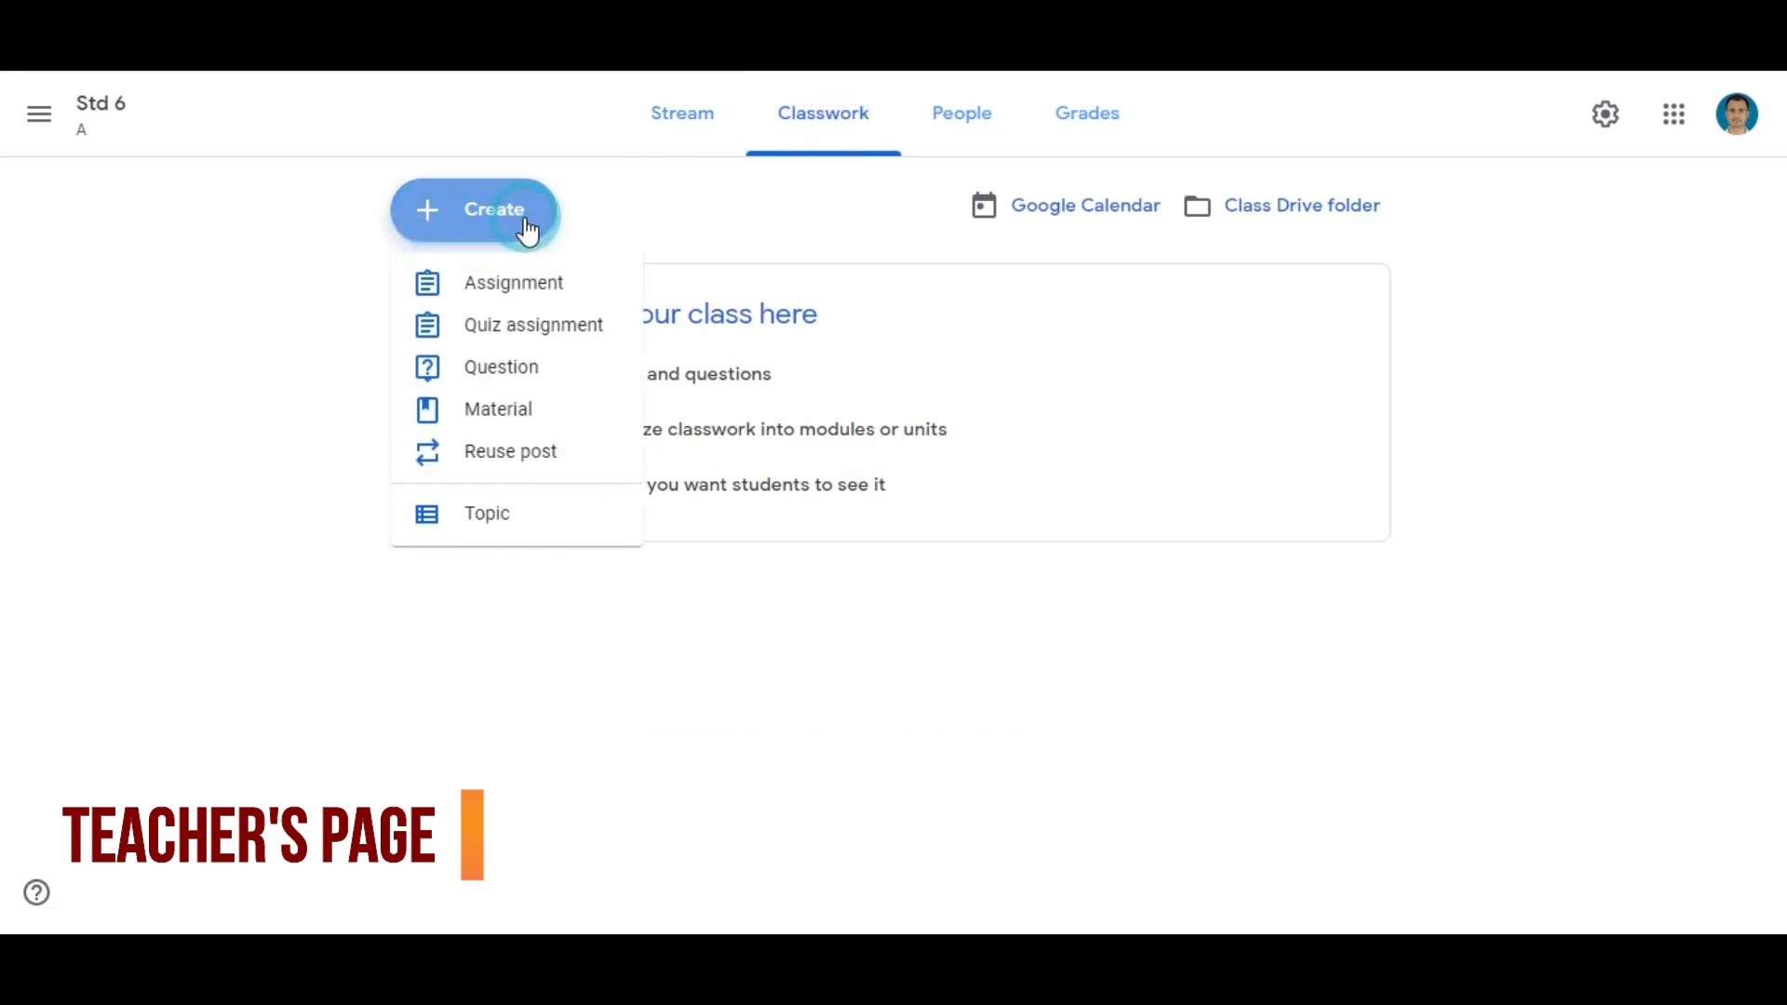
click(529, 291)
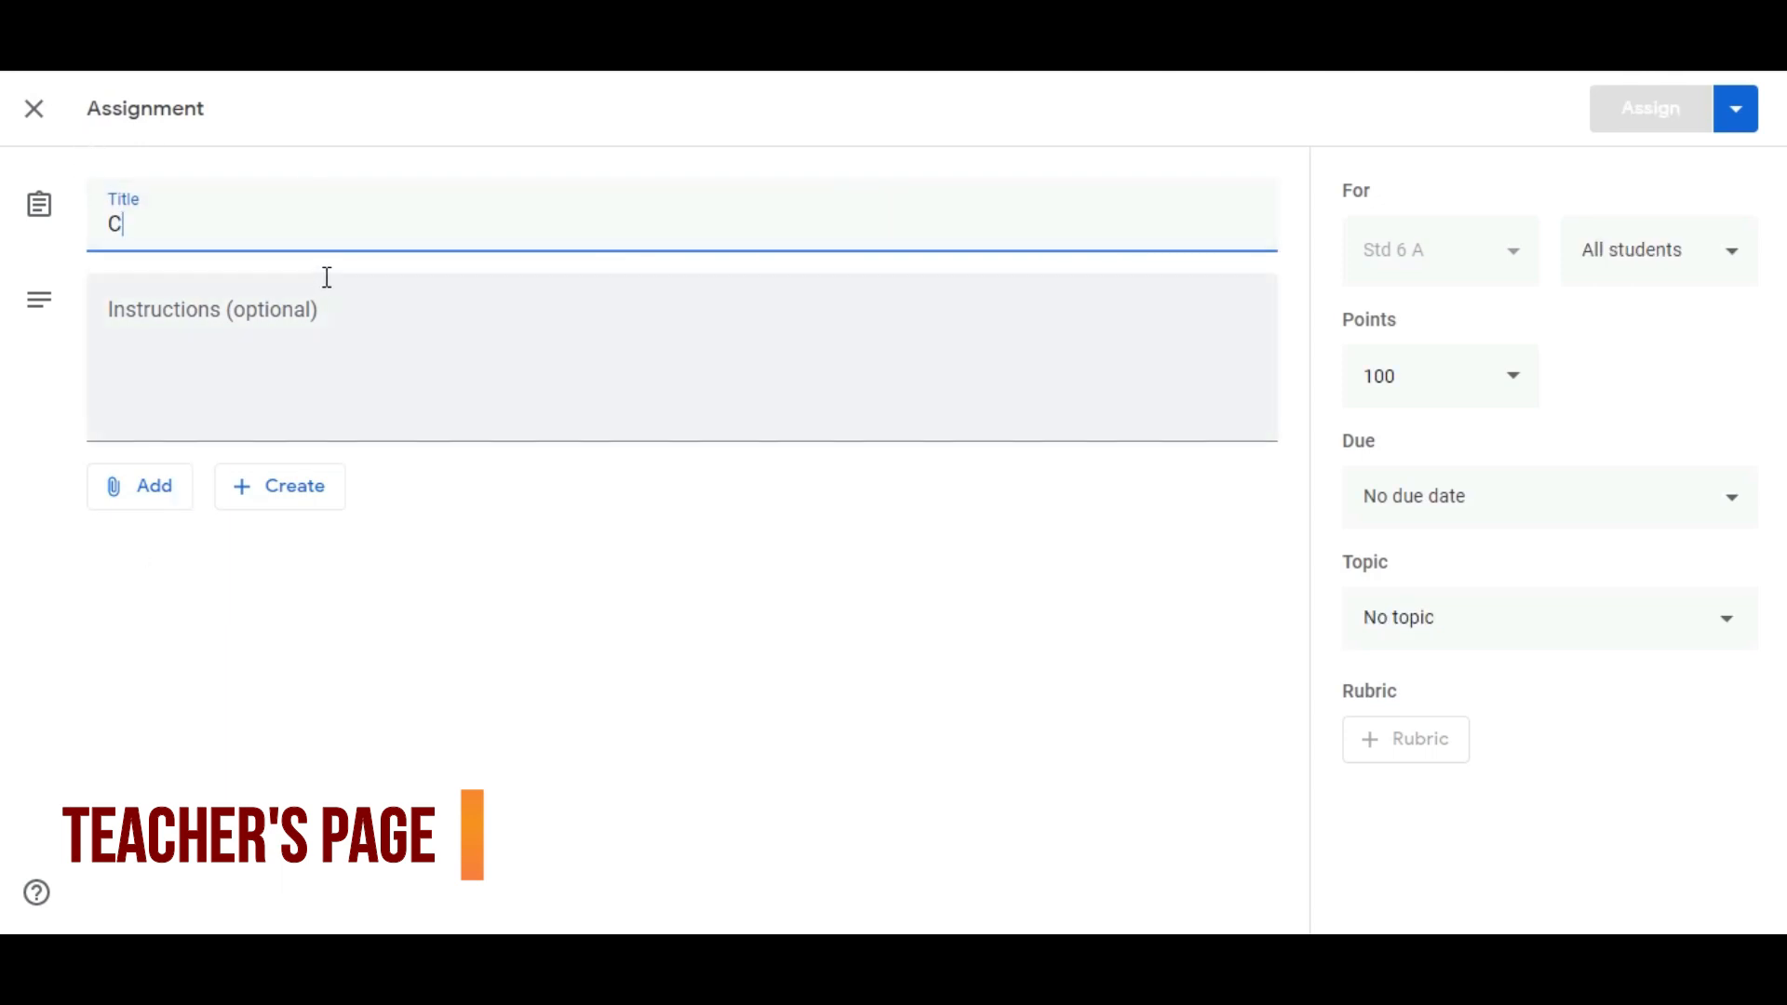
text(Chapter 9: Force)
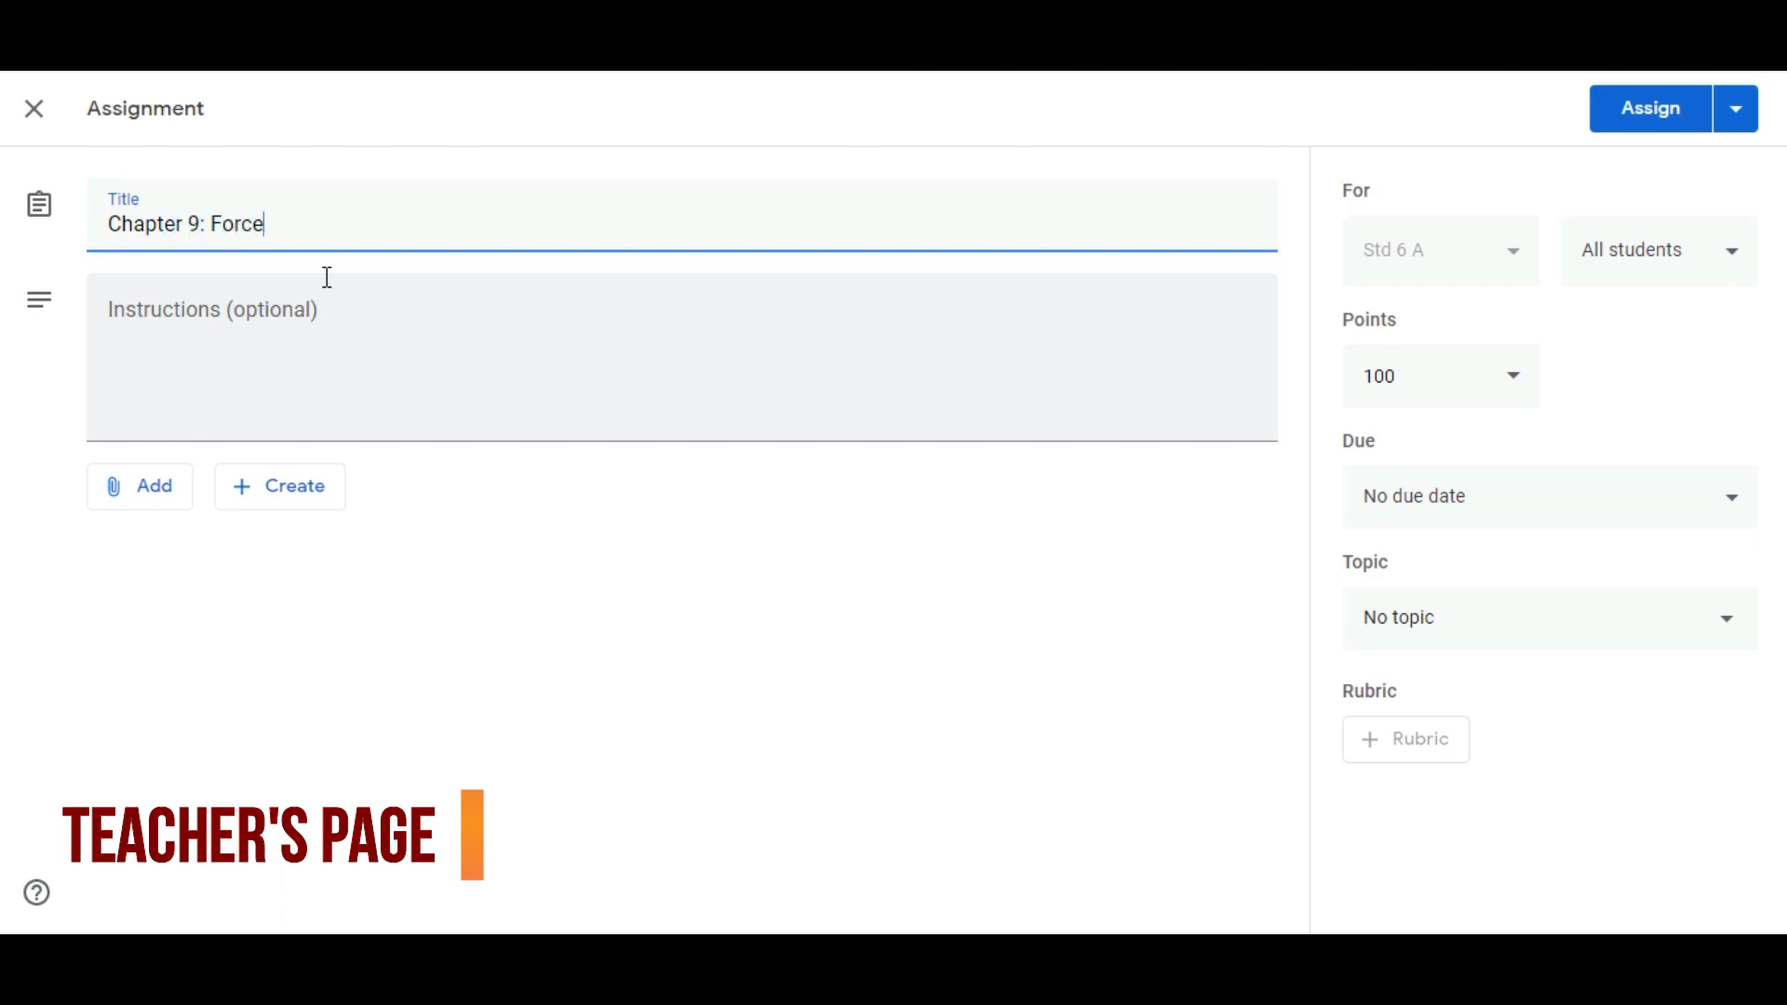
click(327, 281)
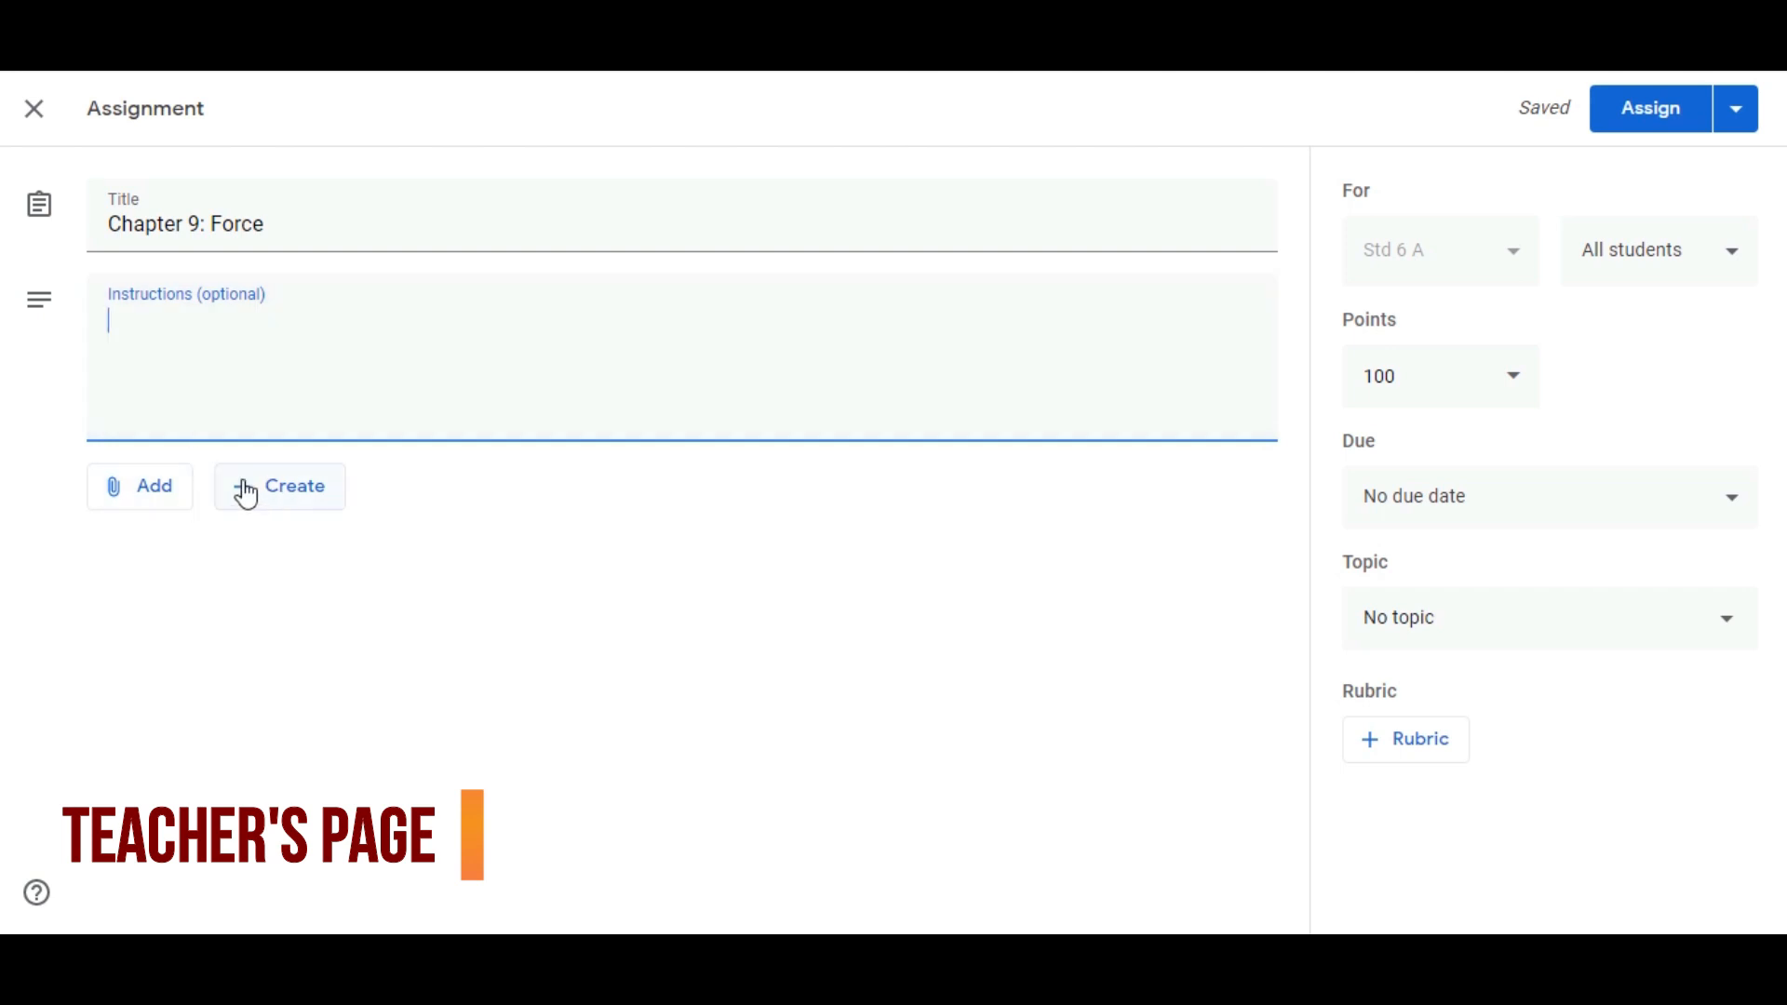
Upload Assignment.docx from the computer and attach it to the assignment
click(137, 512)
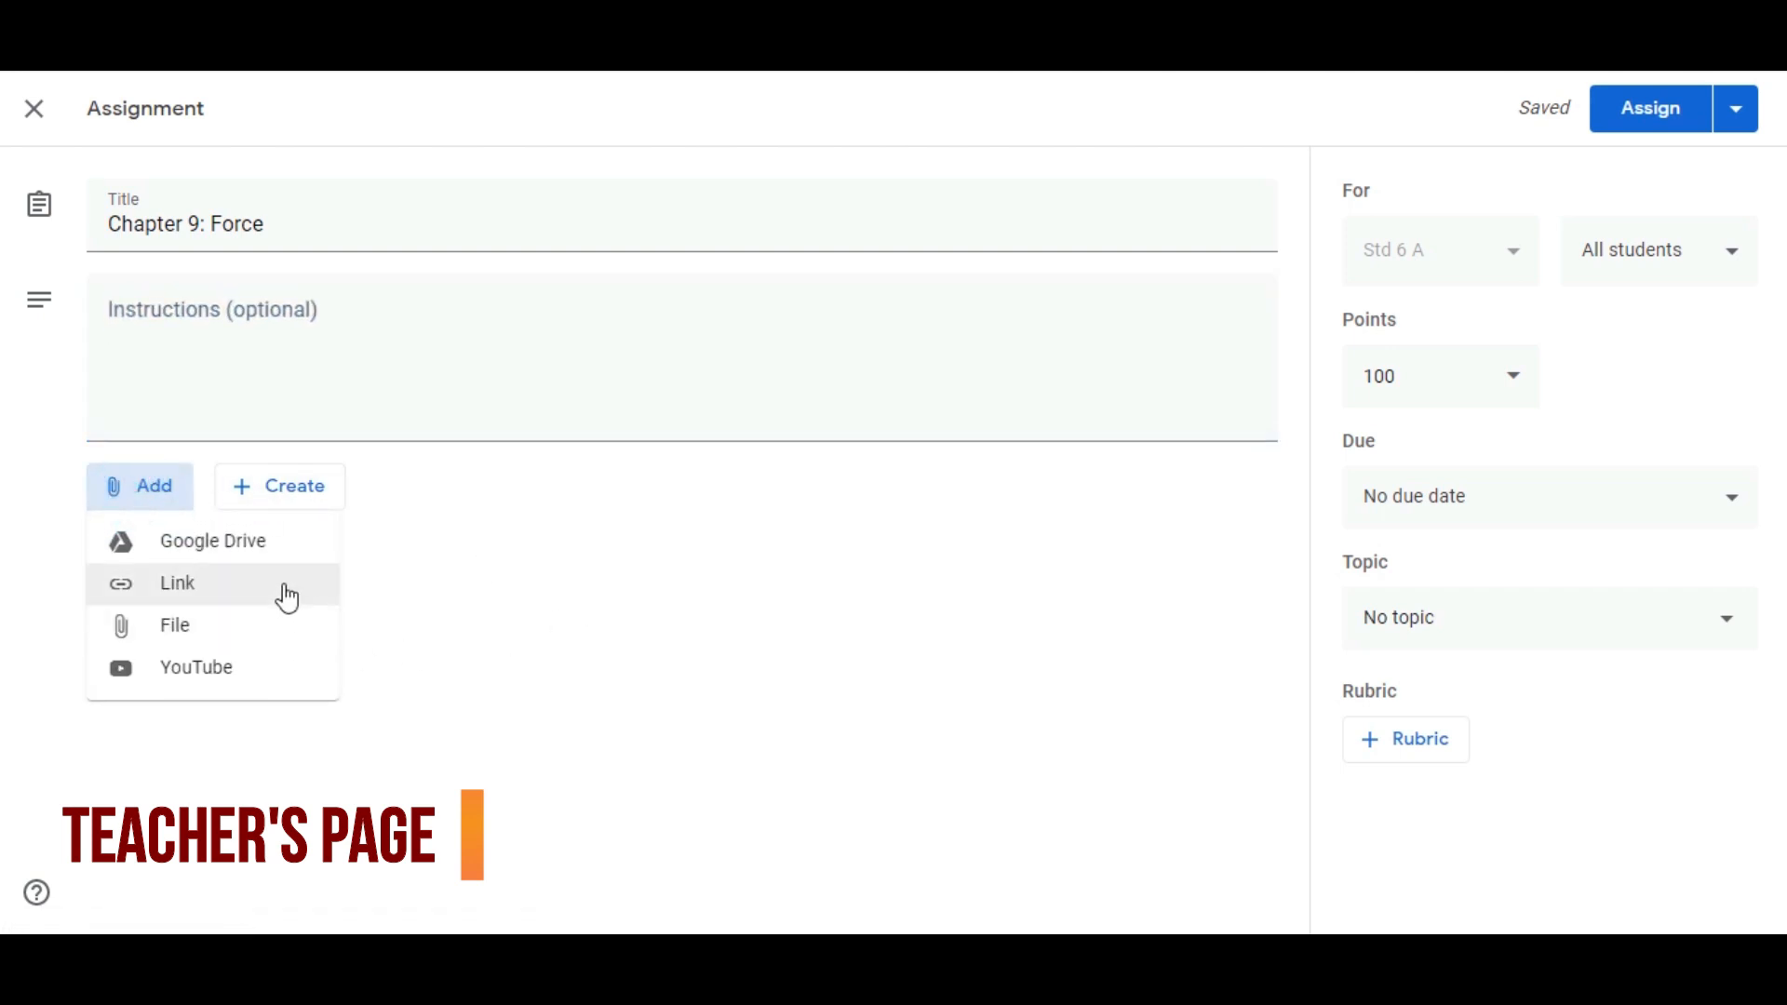
click(233, 621)
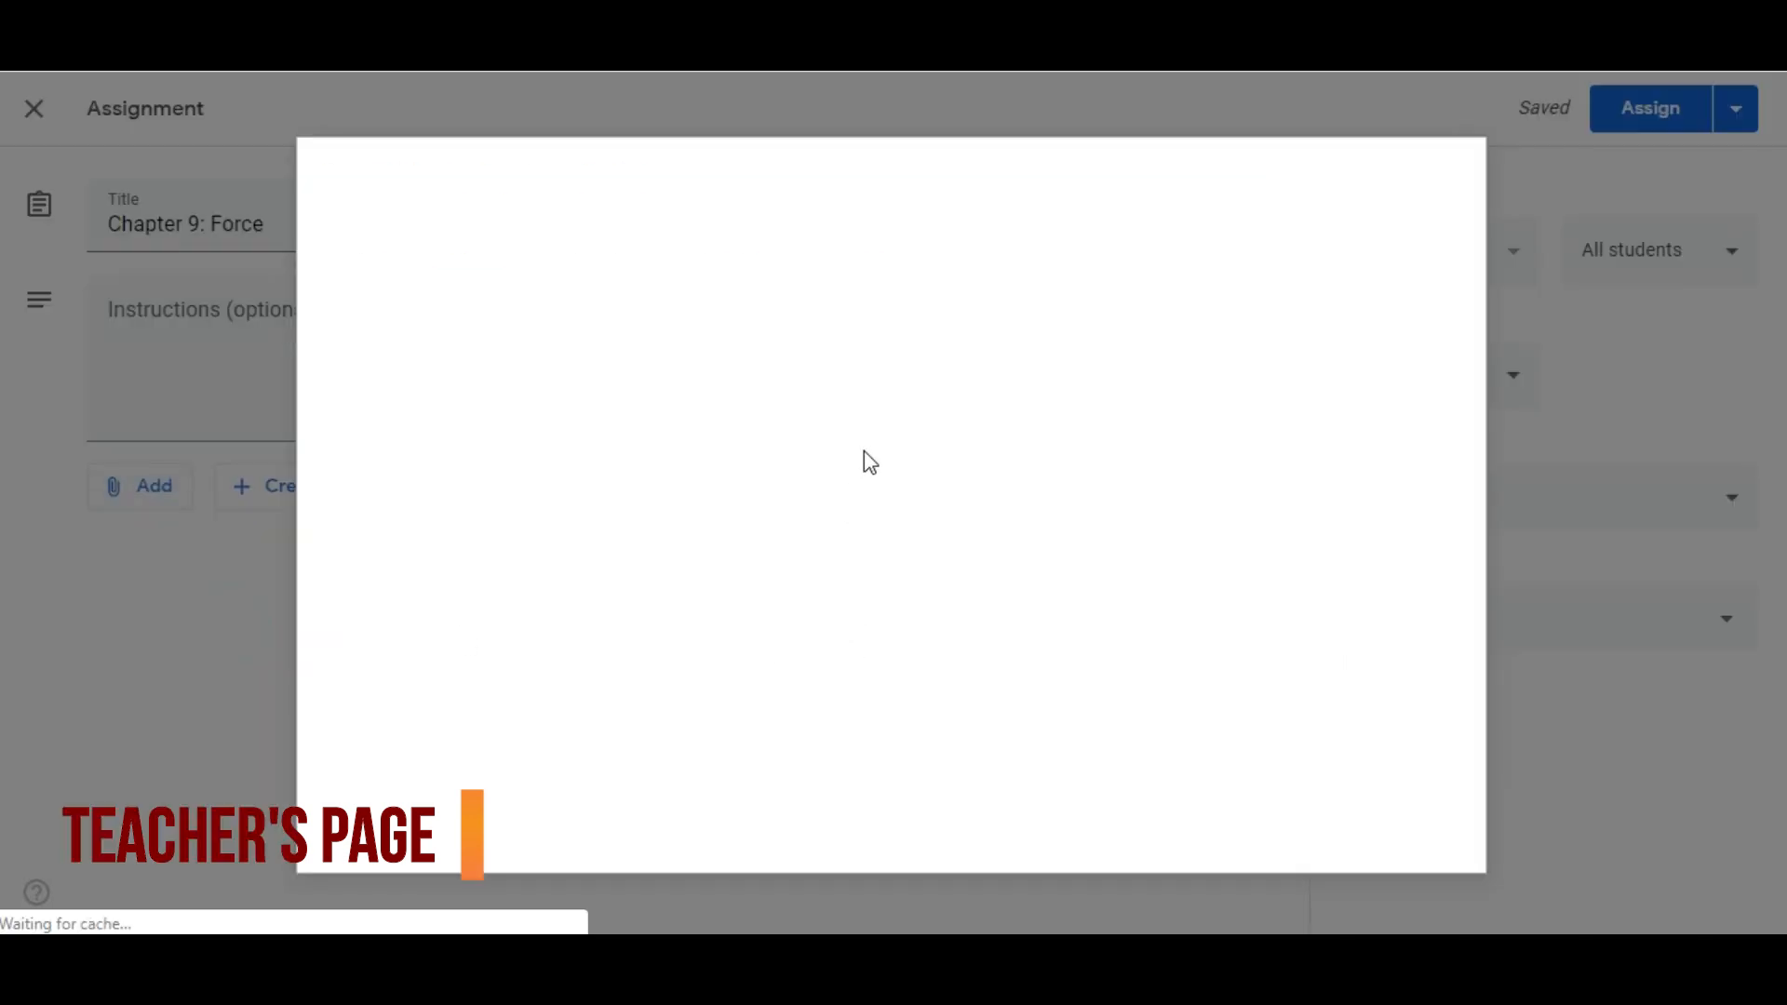
drag(865, 459, 867, 547)
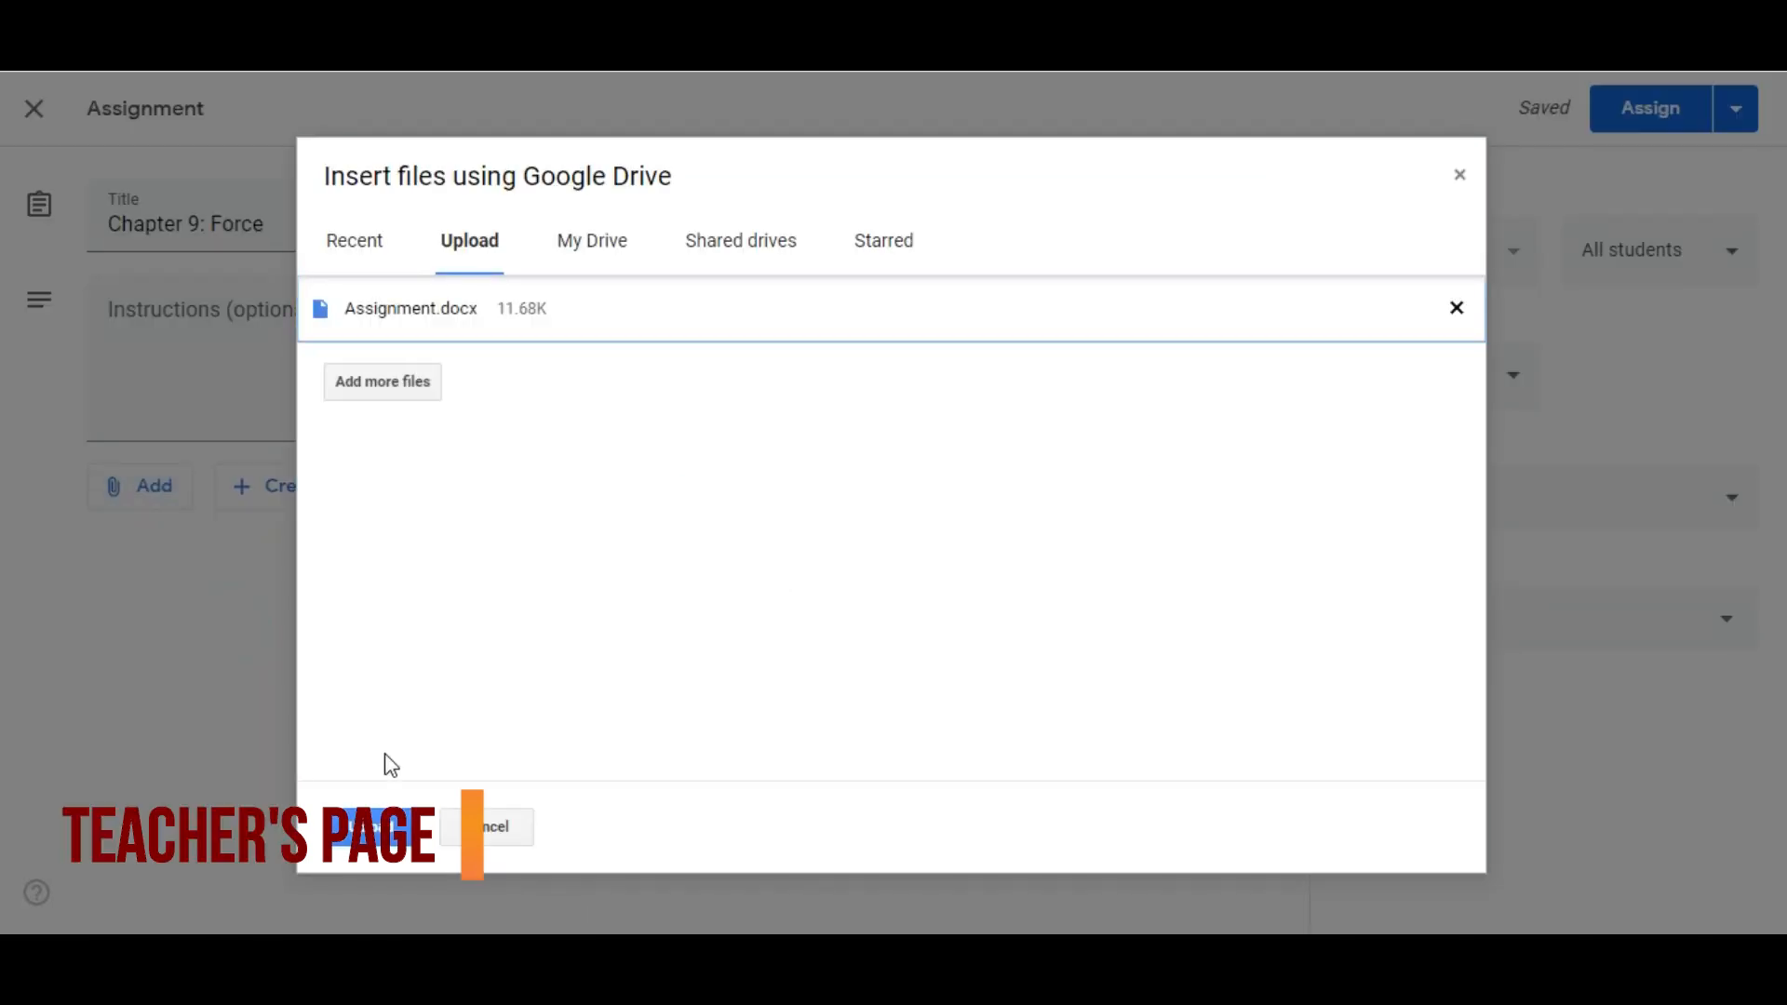
click(367, 826)
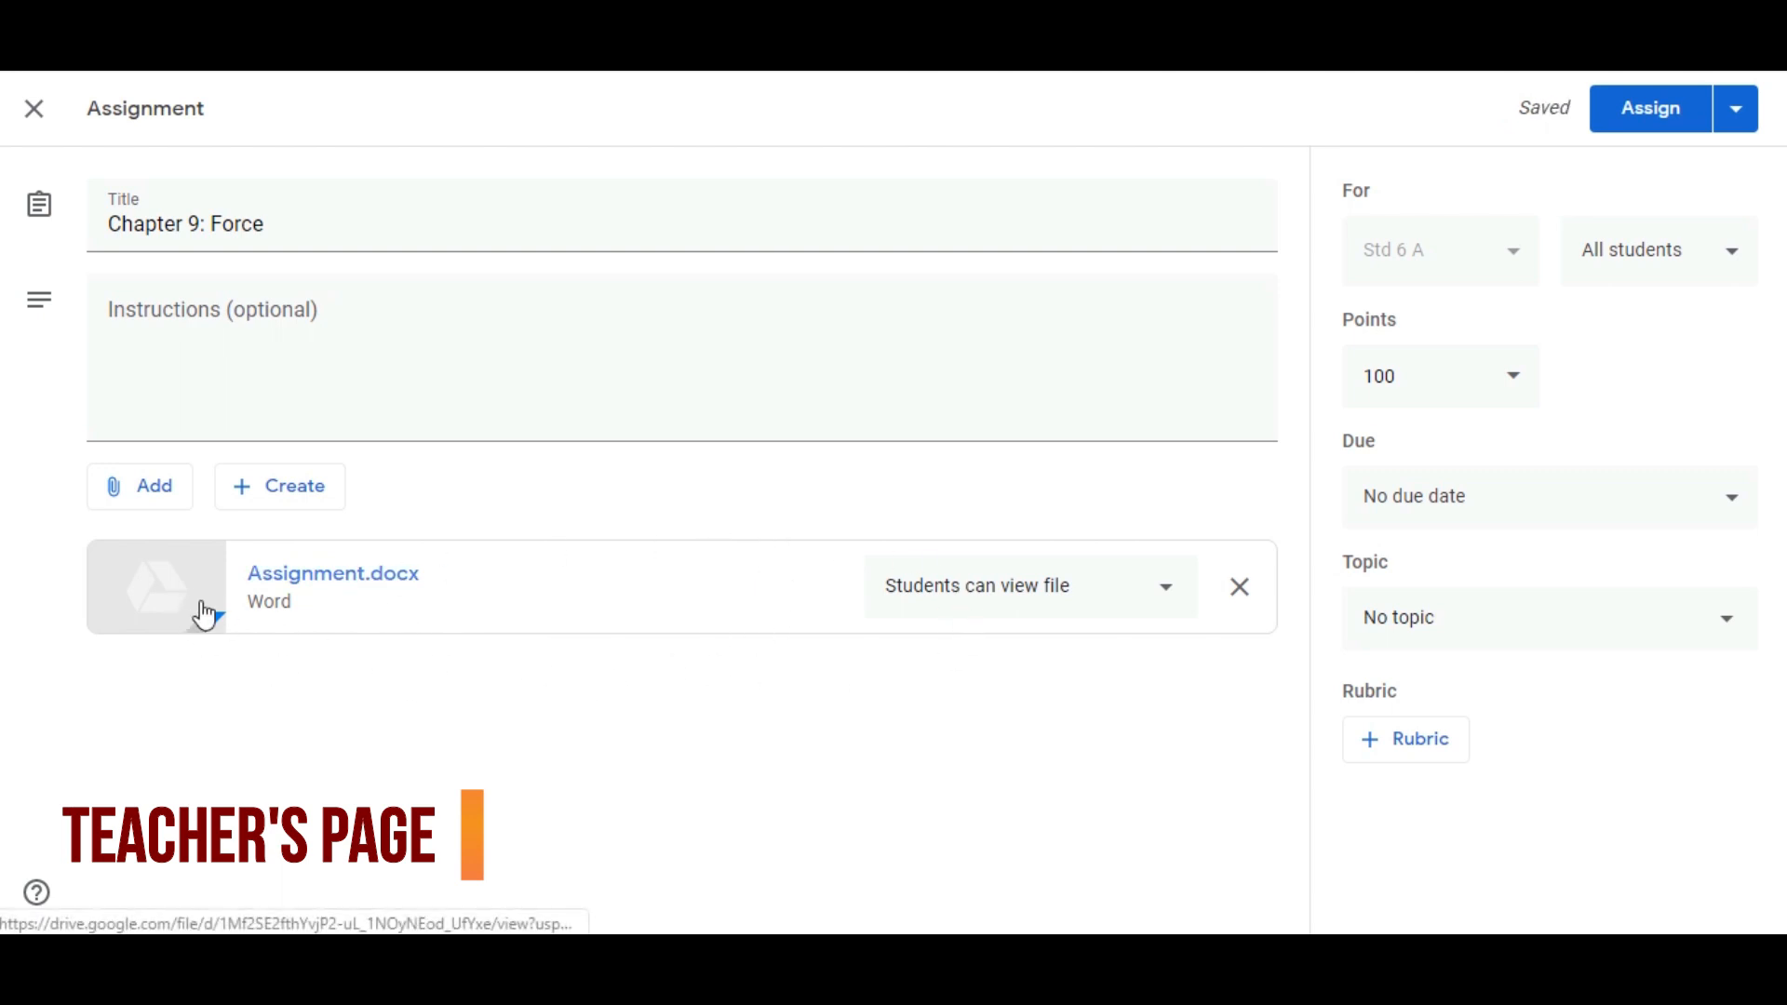
Review the attachment sources, the student access options for Assignment.docx and the list of student recipients
click(151, 495)
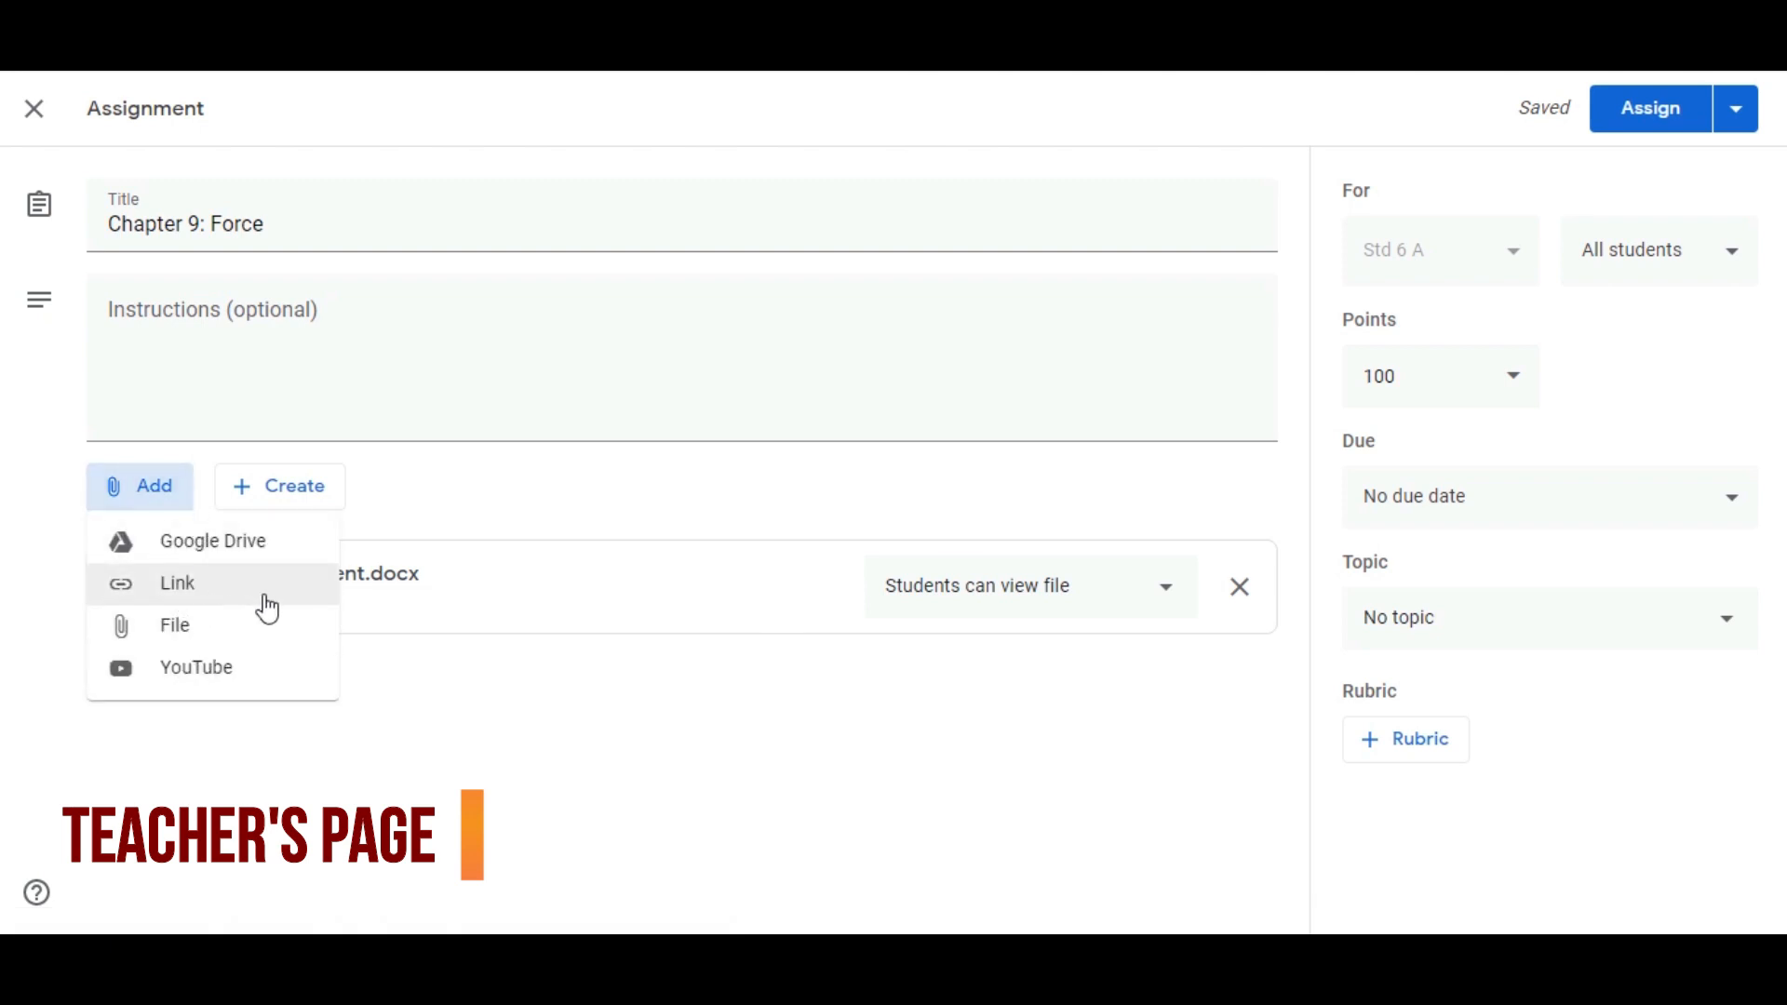
click(667, 775)
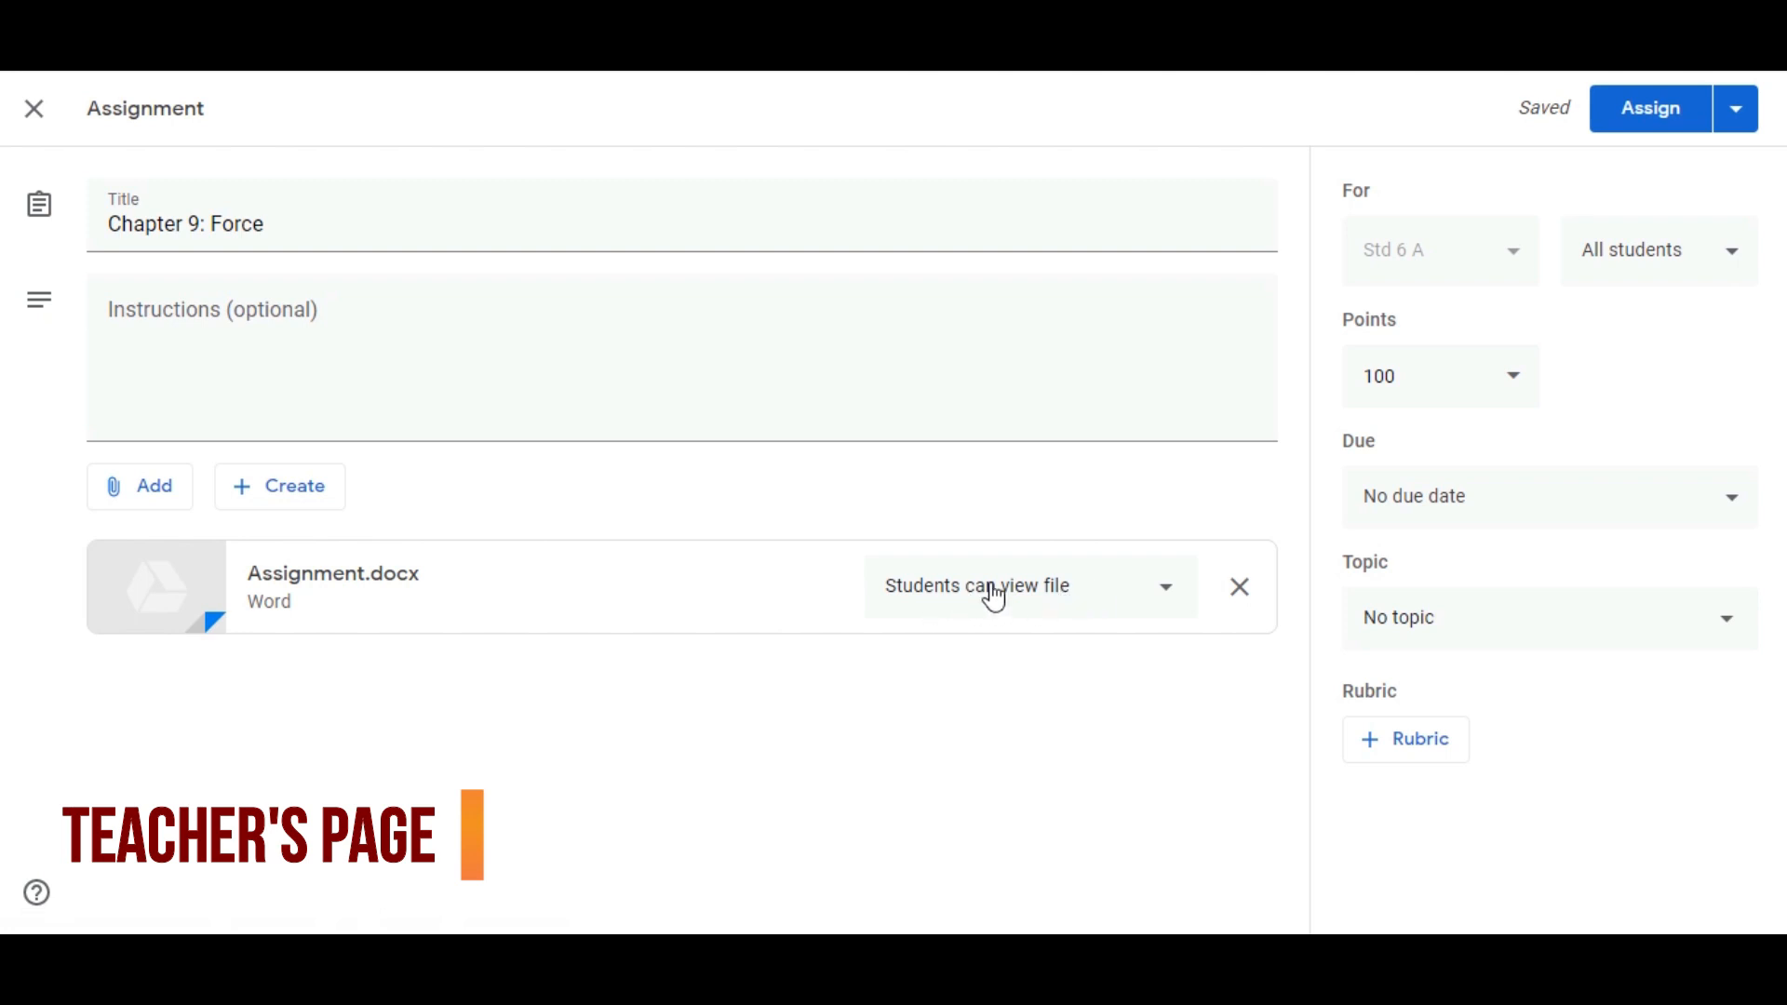
click(1064, 607)
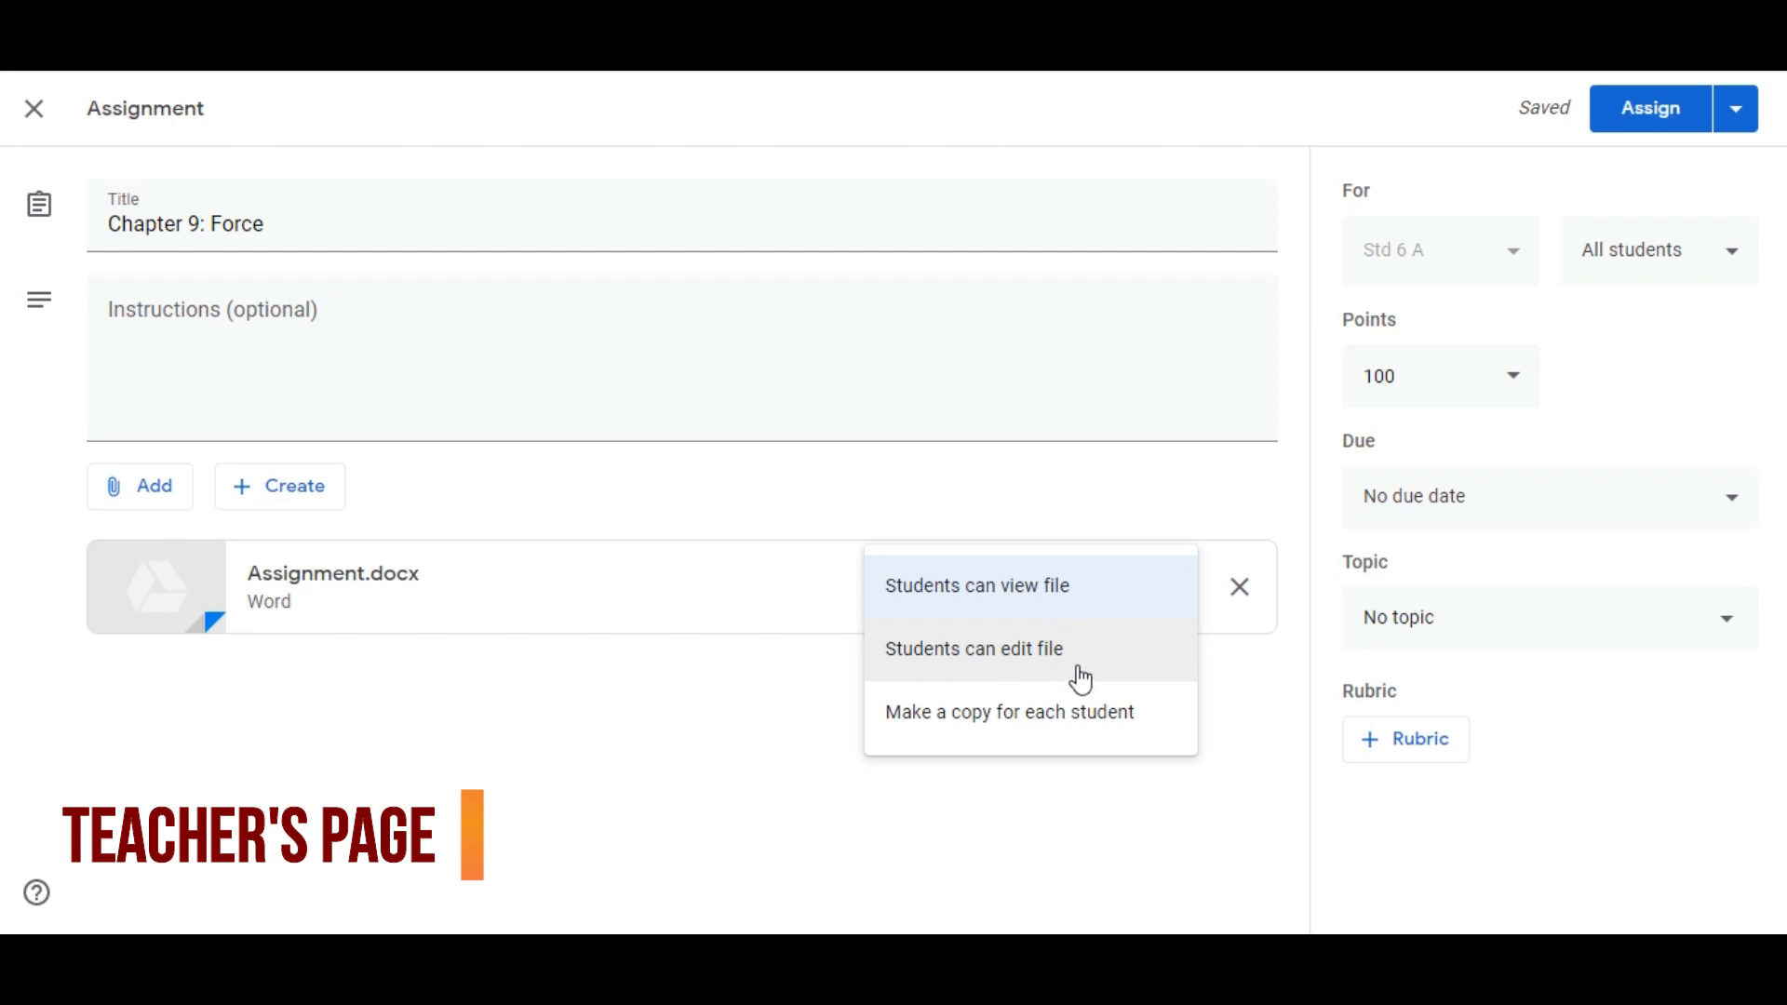
click(803, 668)
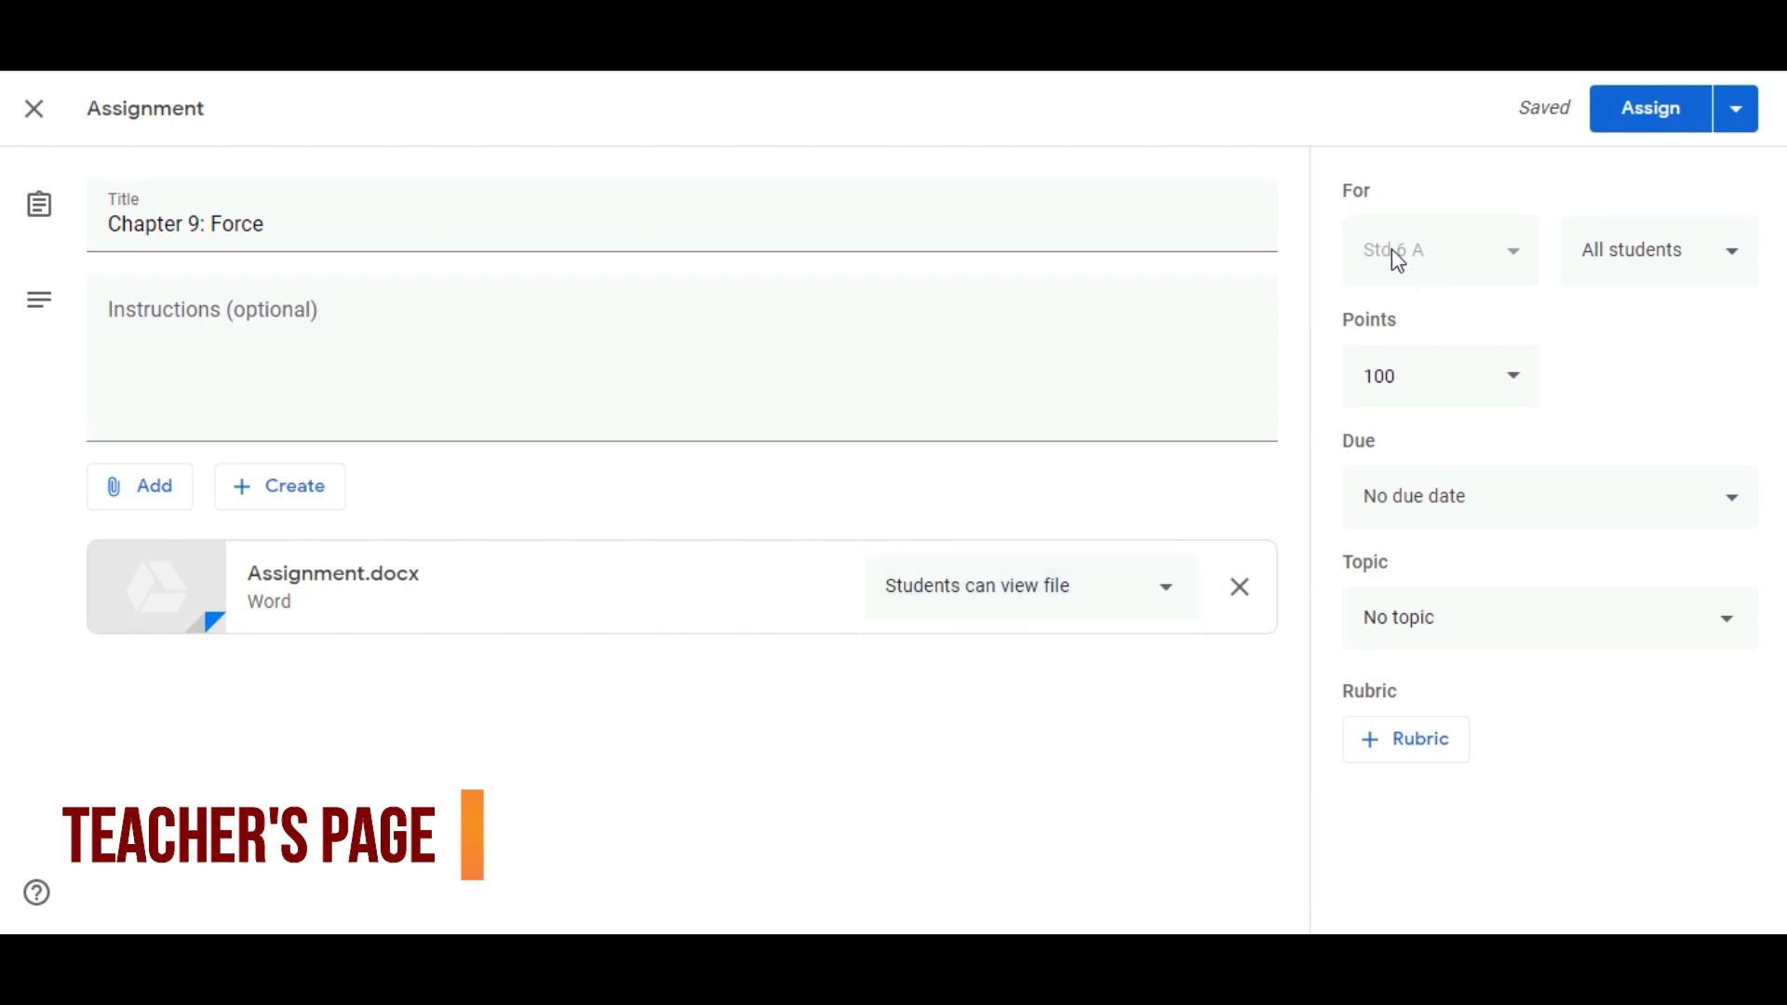
click(1627, 270)
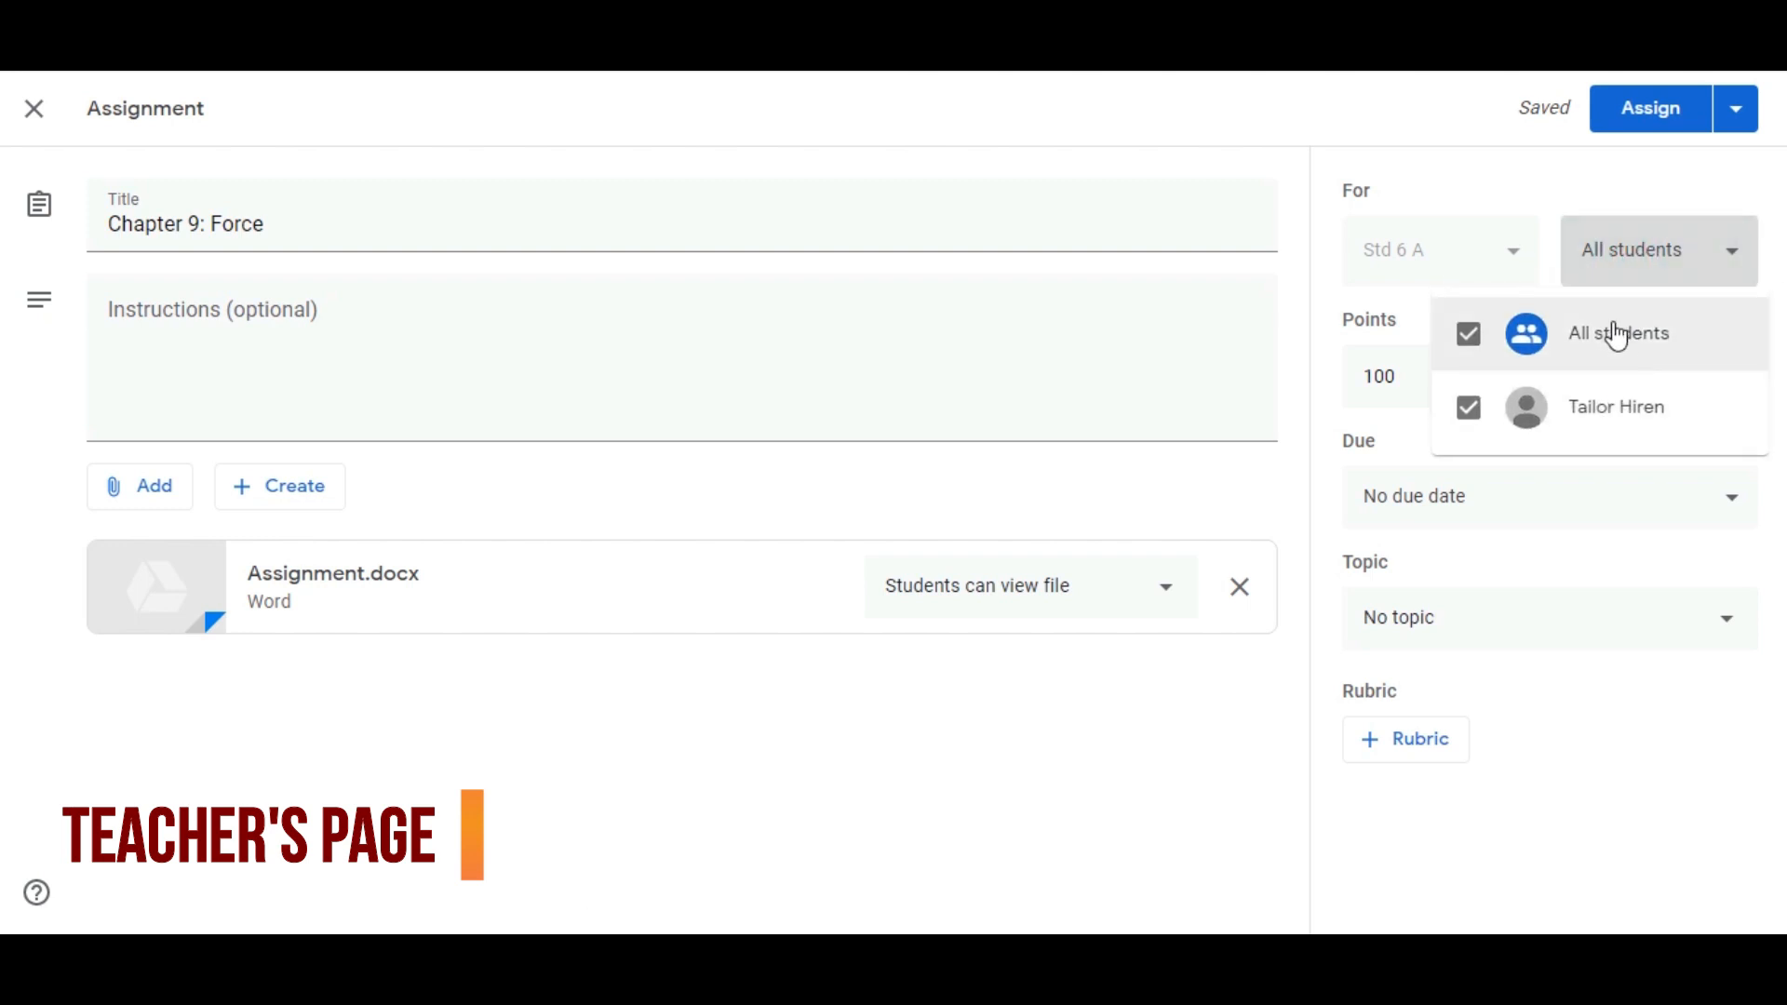
click(1187, 510)
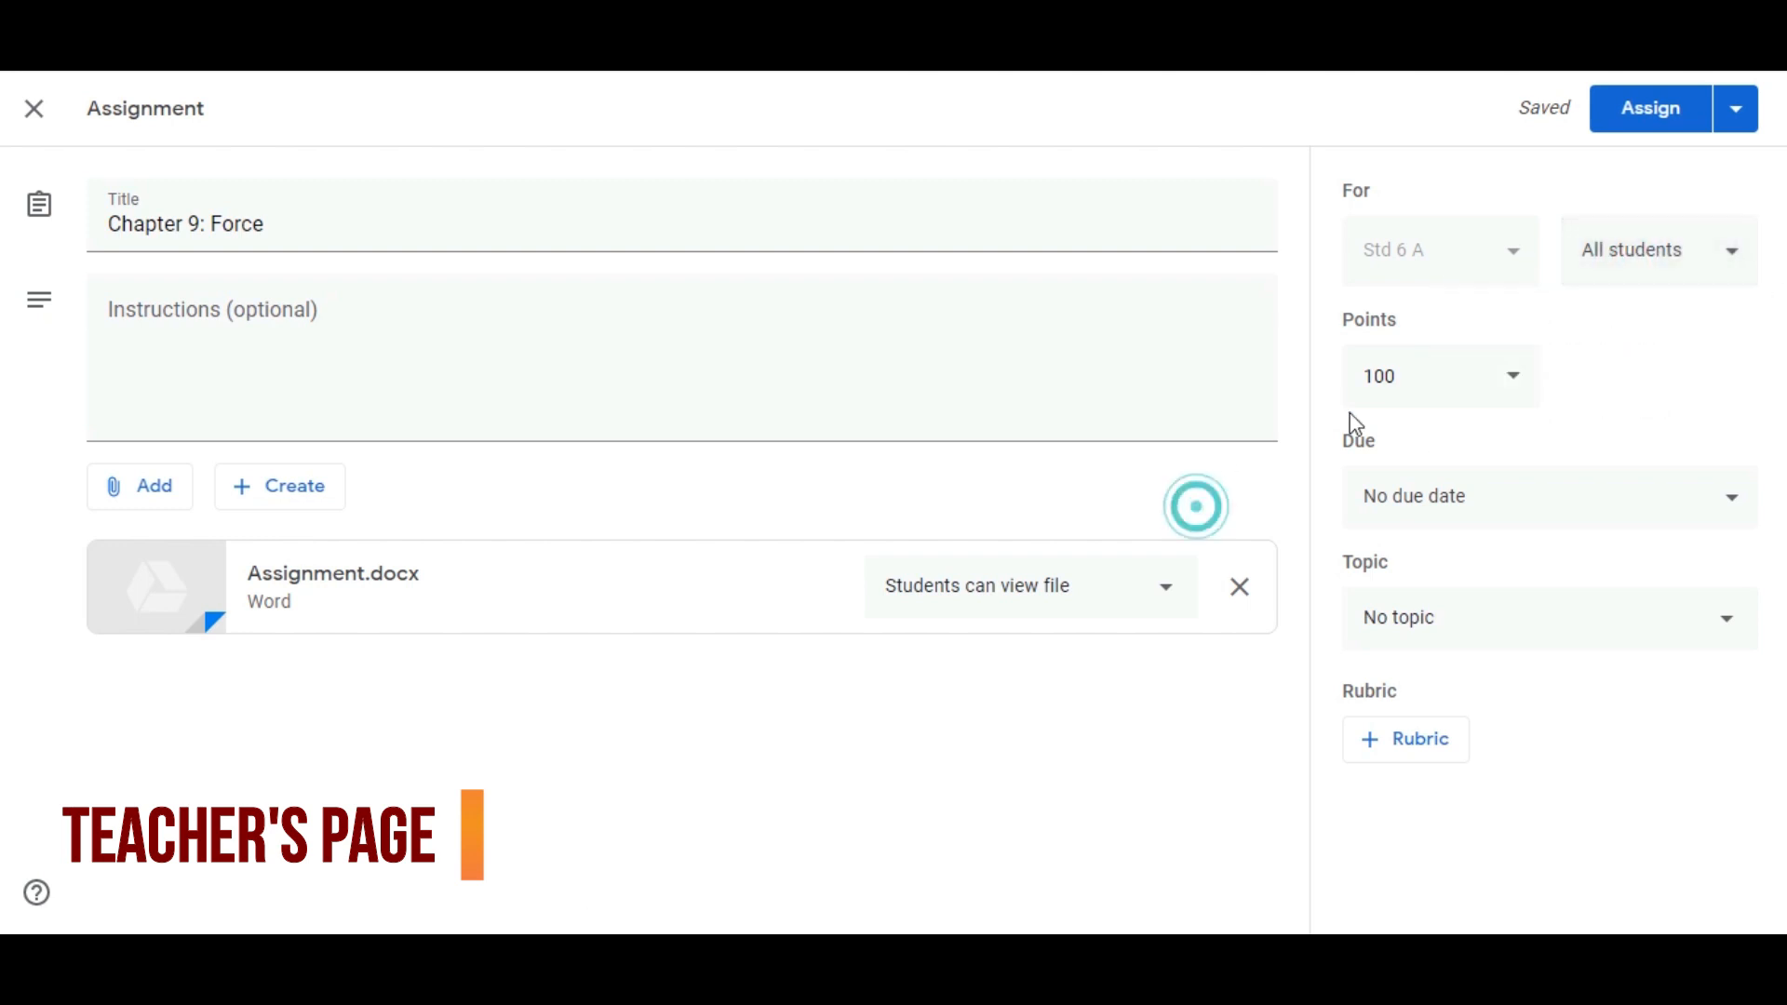
Set the assignment's points to Ungraded
click(1420, 372)
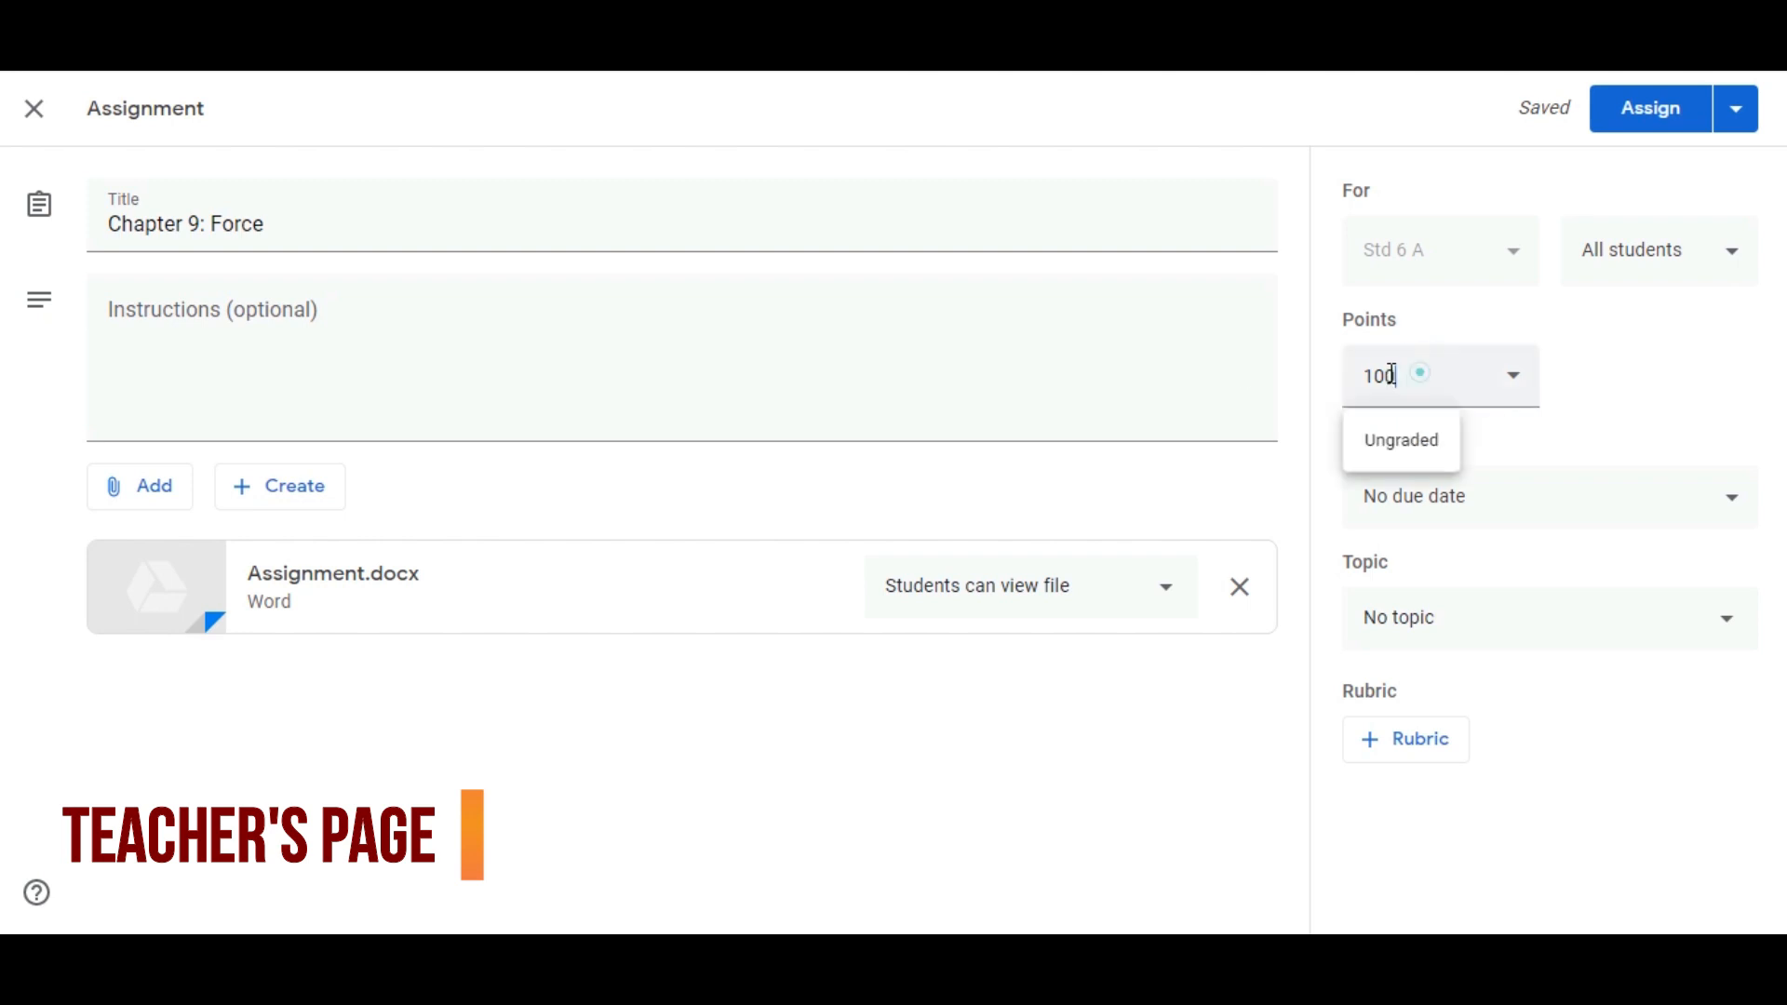
click(1509, 393)
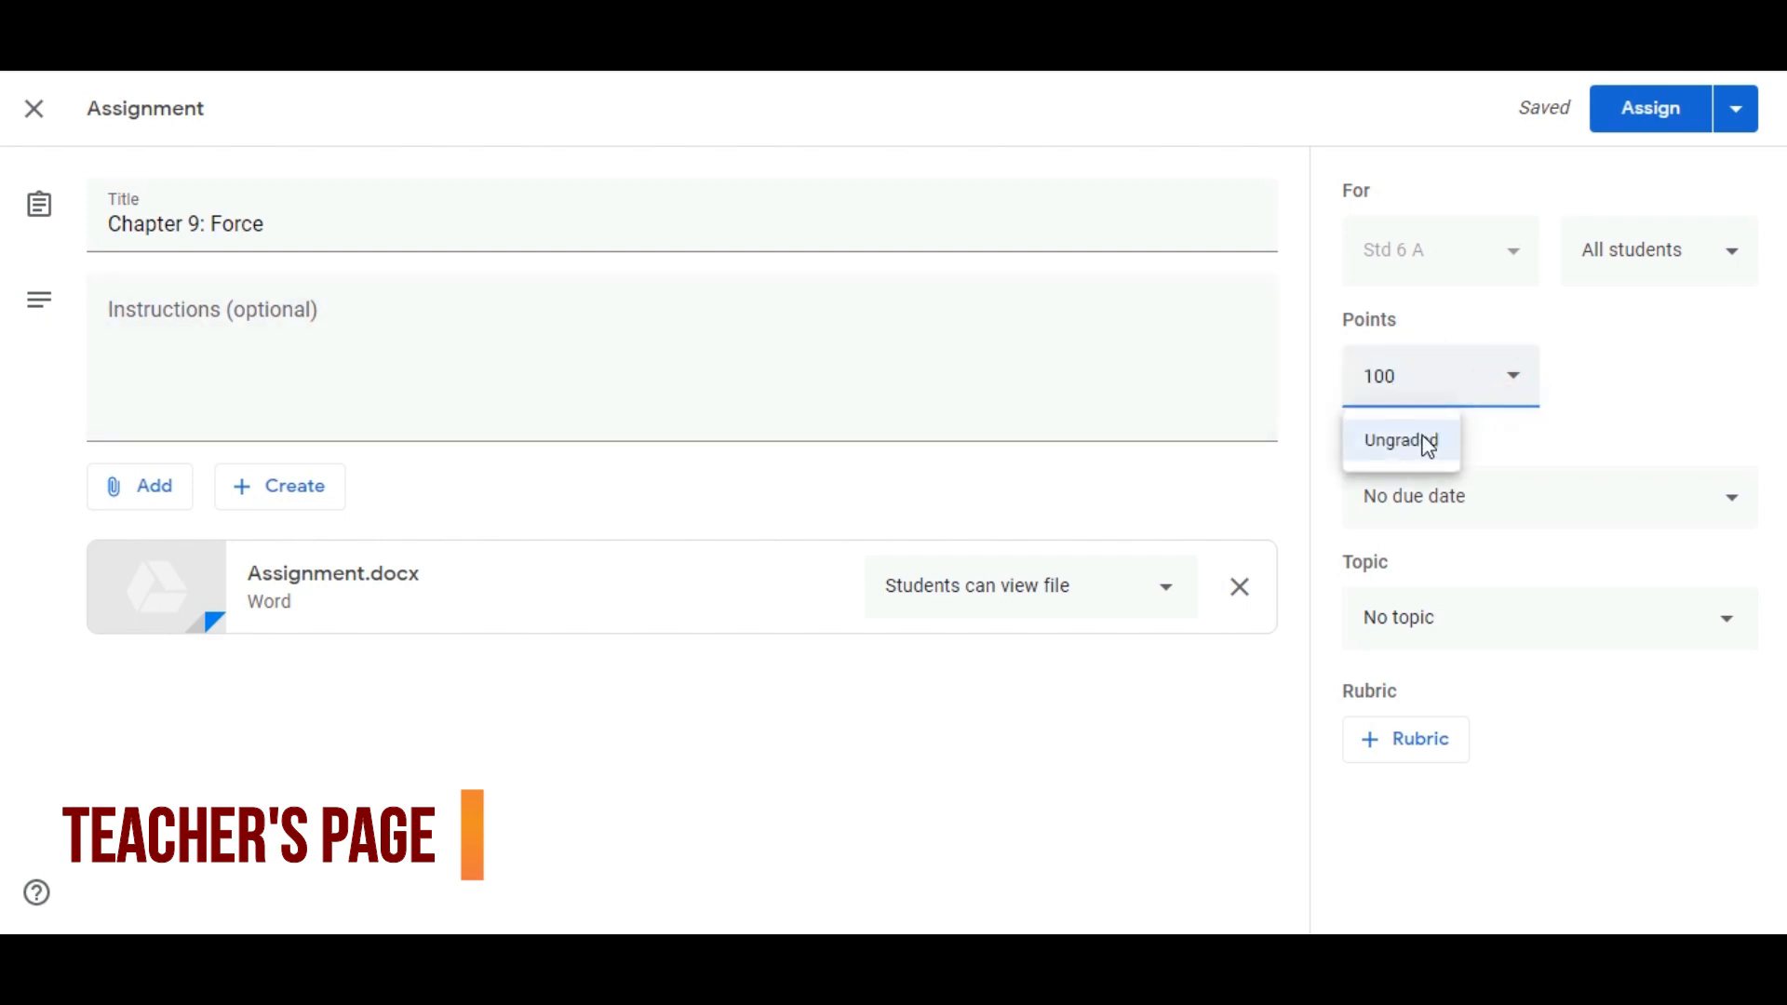
click(1428, 445)
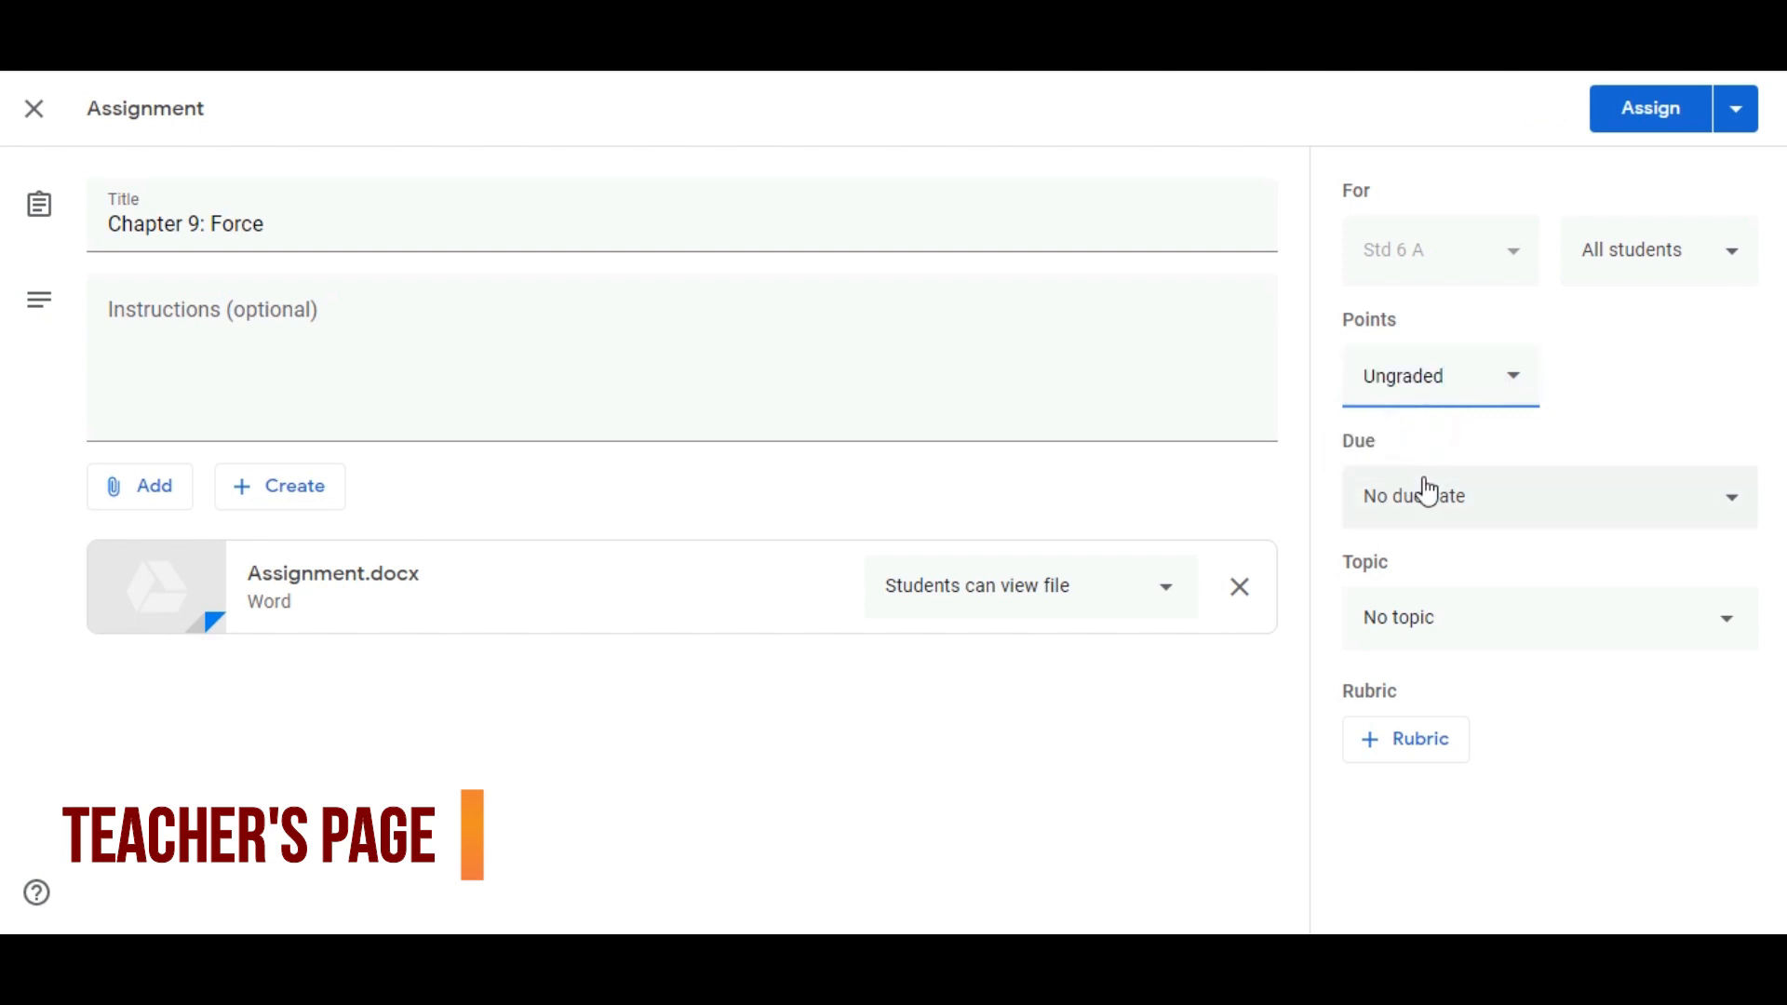
Set the assignment's due date to Apr 17, 2020, without a due time
click(1508, 516)
click(1619, 606)
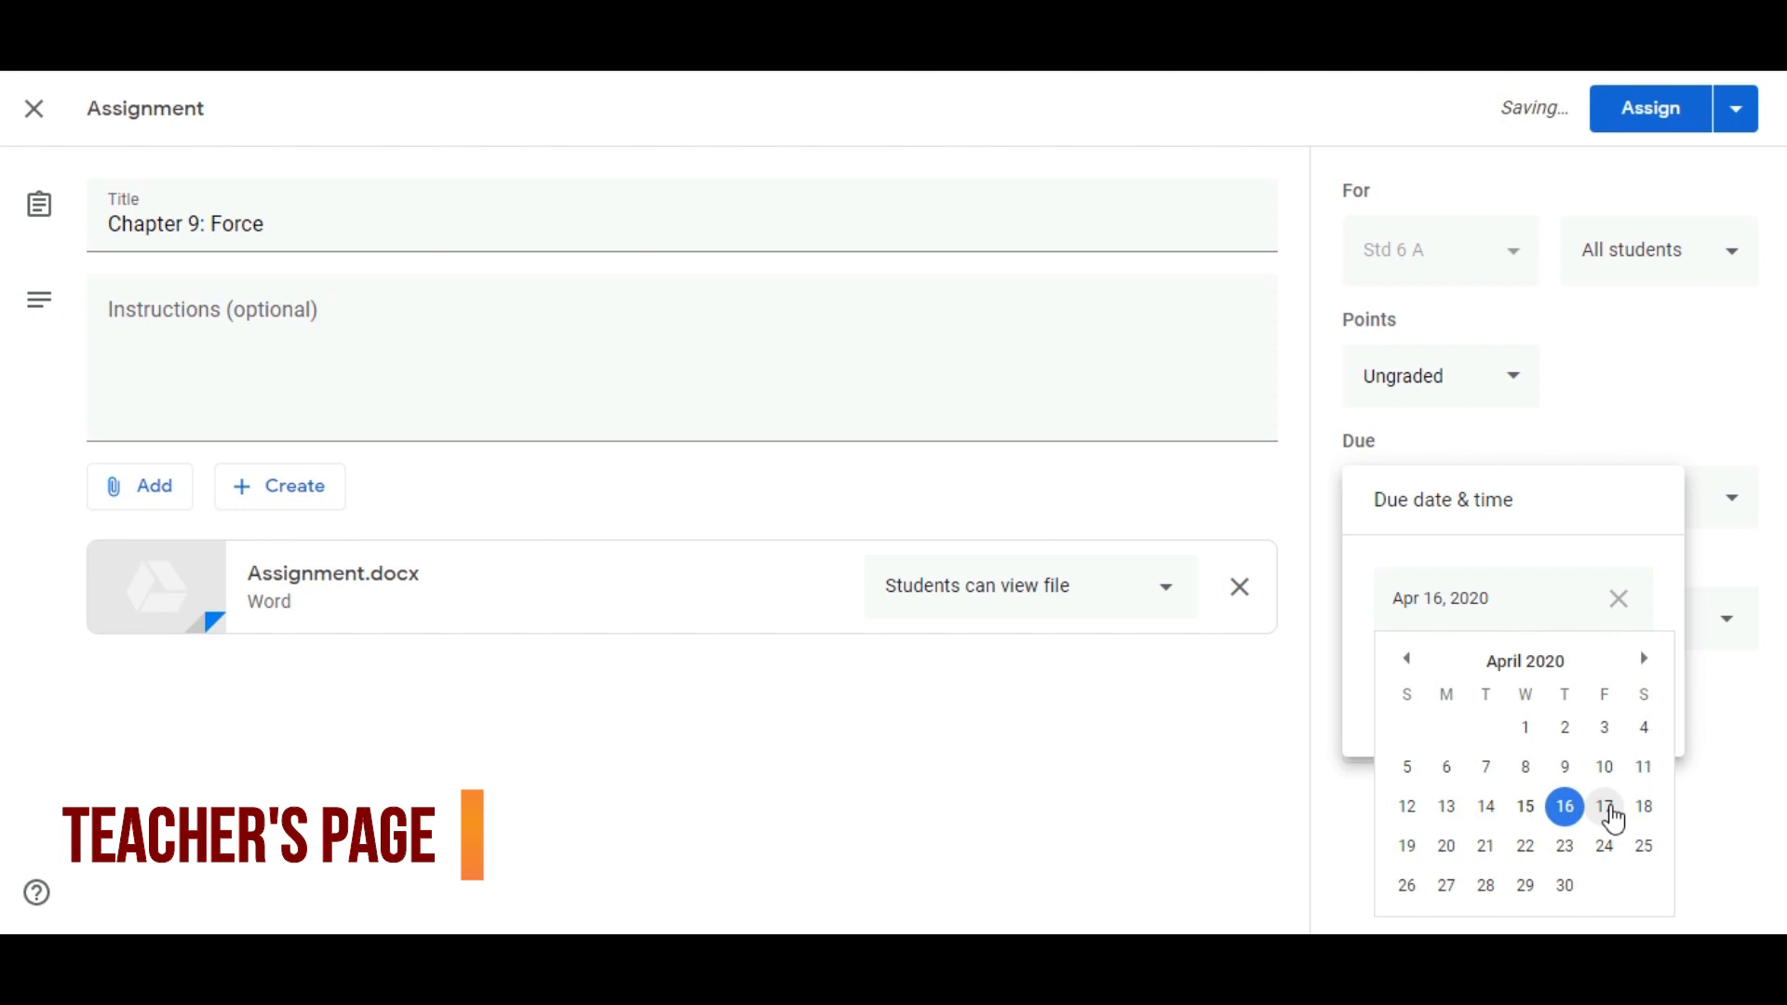
click(1606, 809)
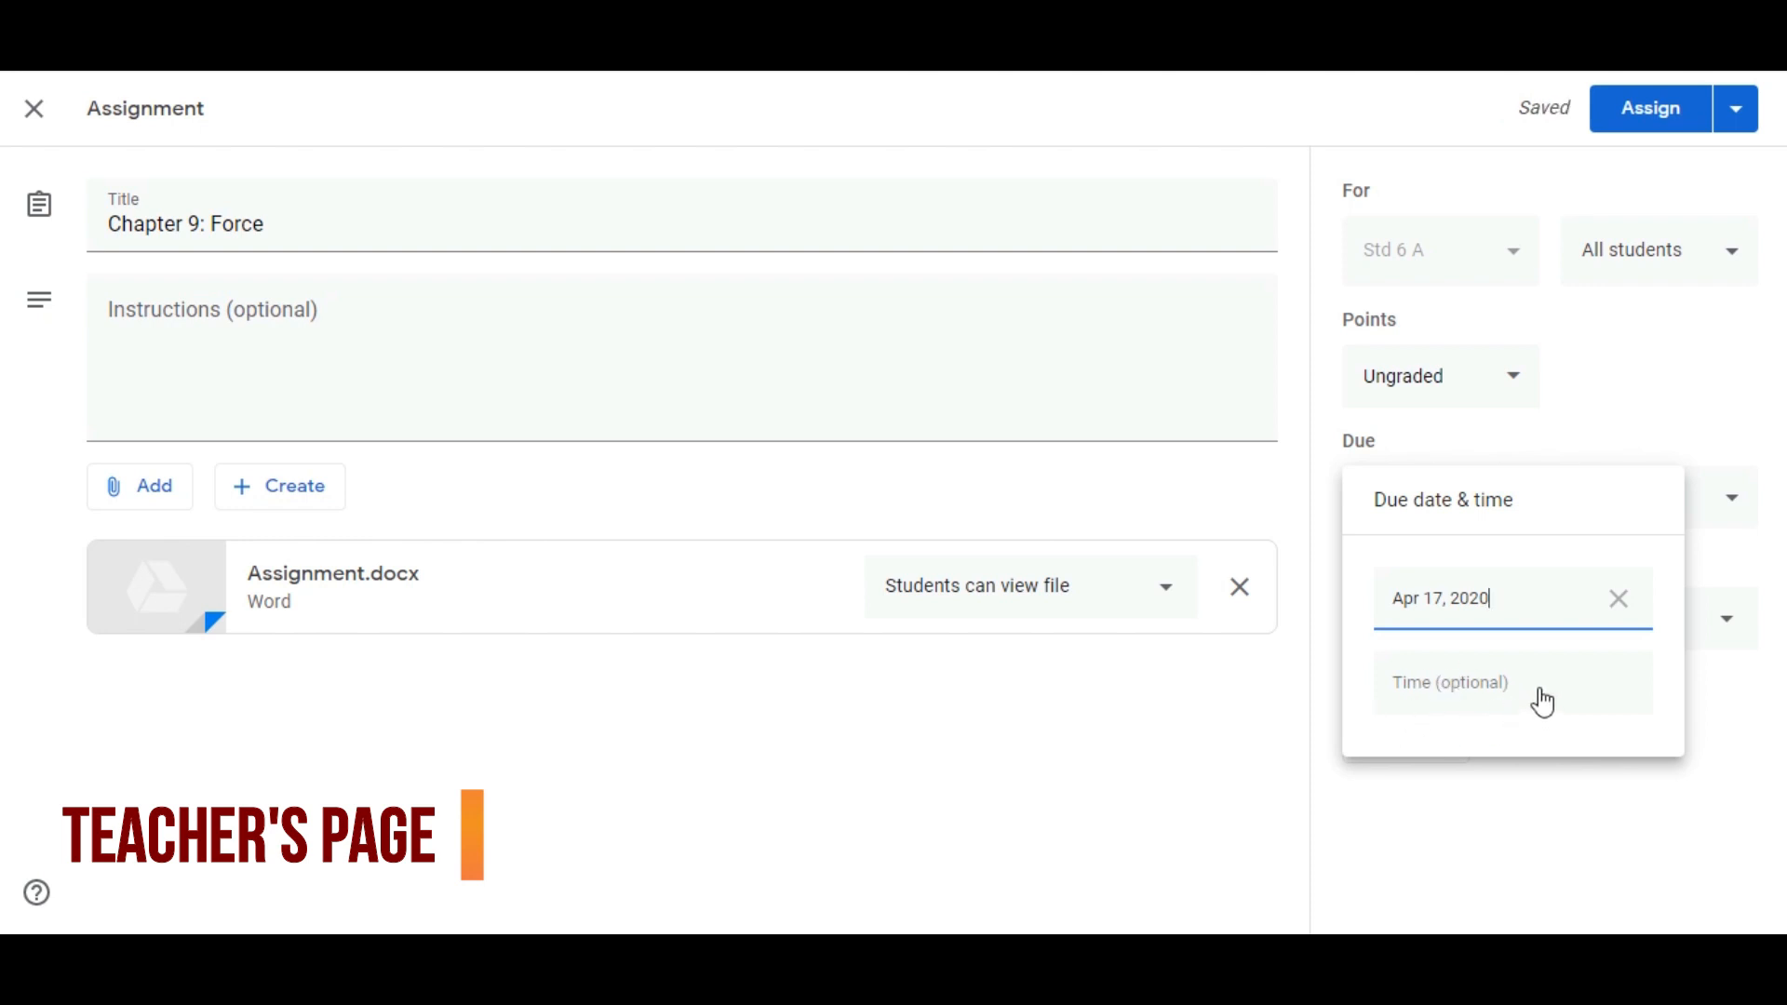
click(1098, 789)
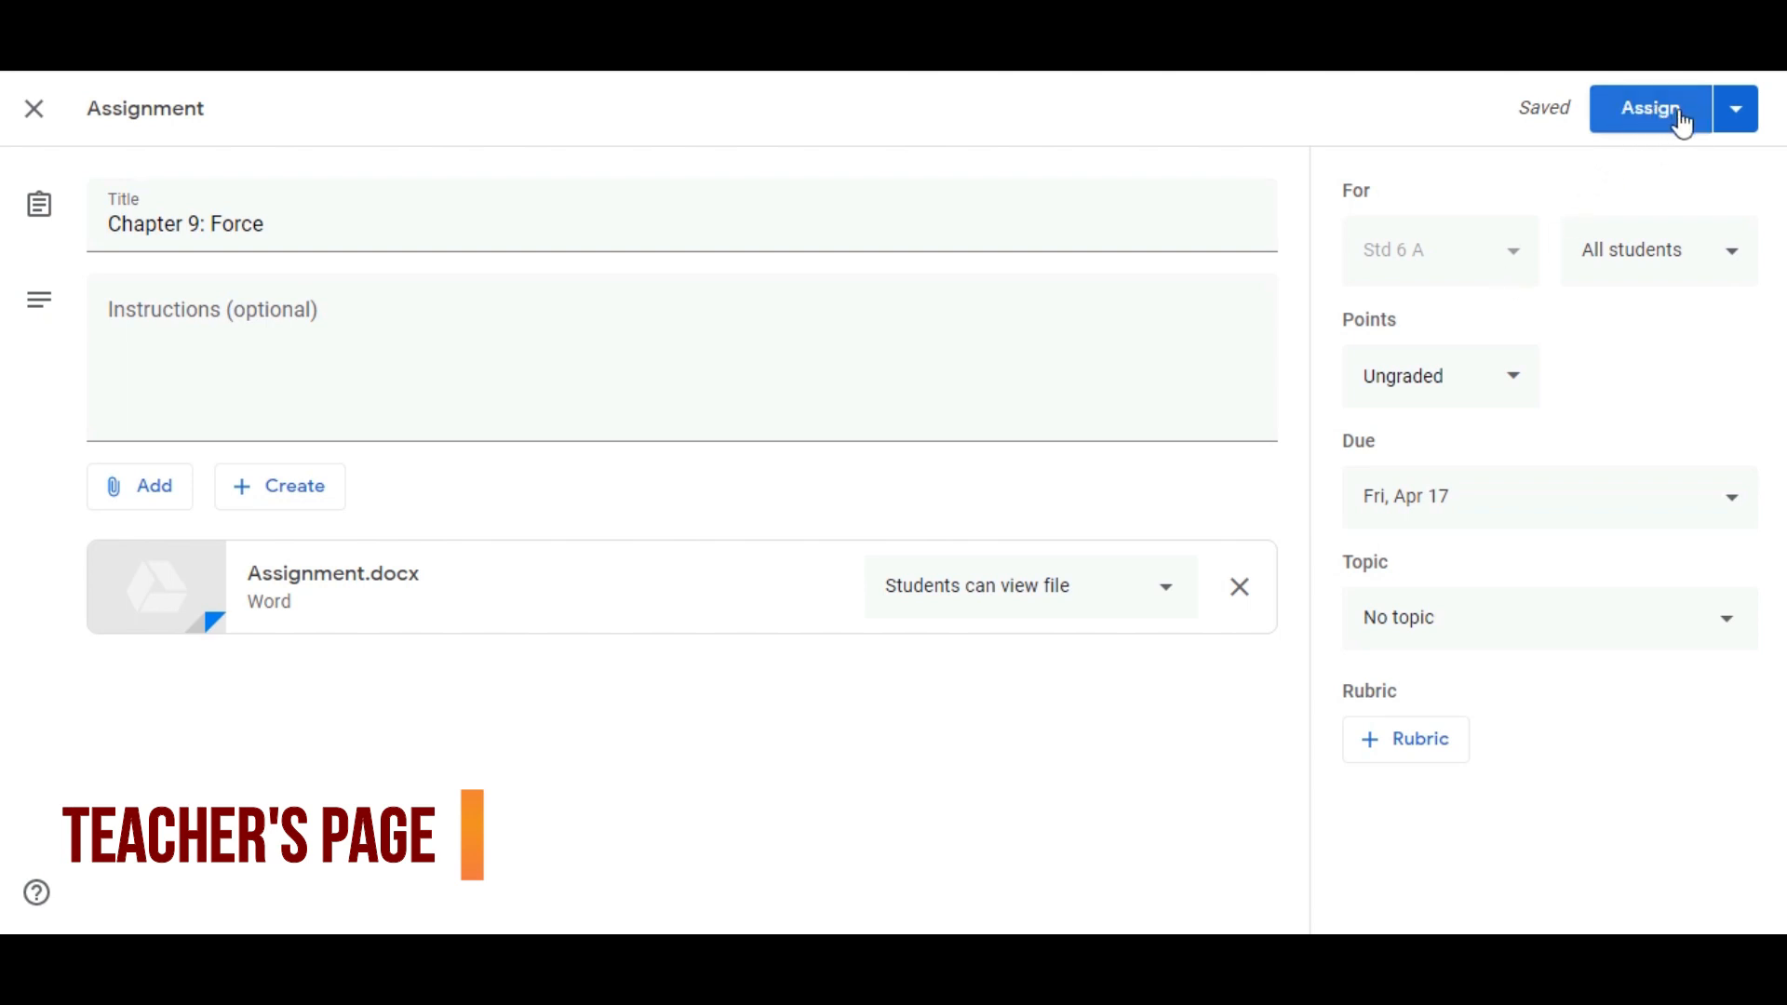
Check the alternative publishing options, then assign the "Chapter 9: Force" assignment to the class immediately
click(1734, 118)
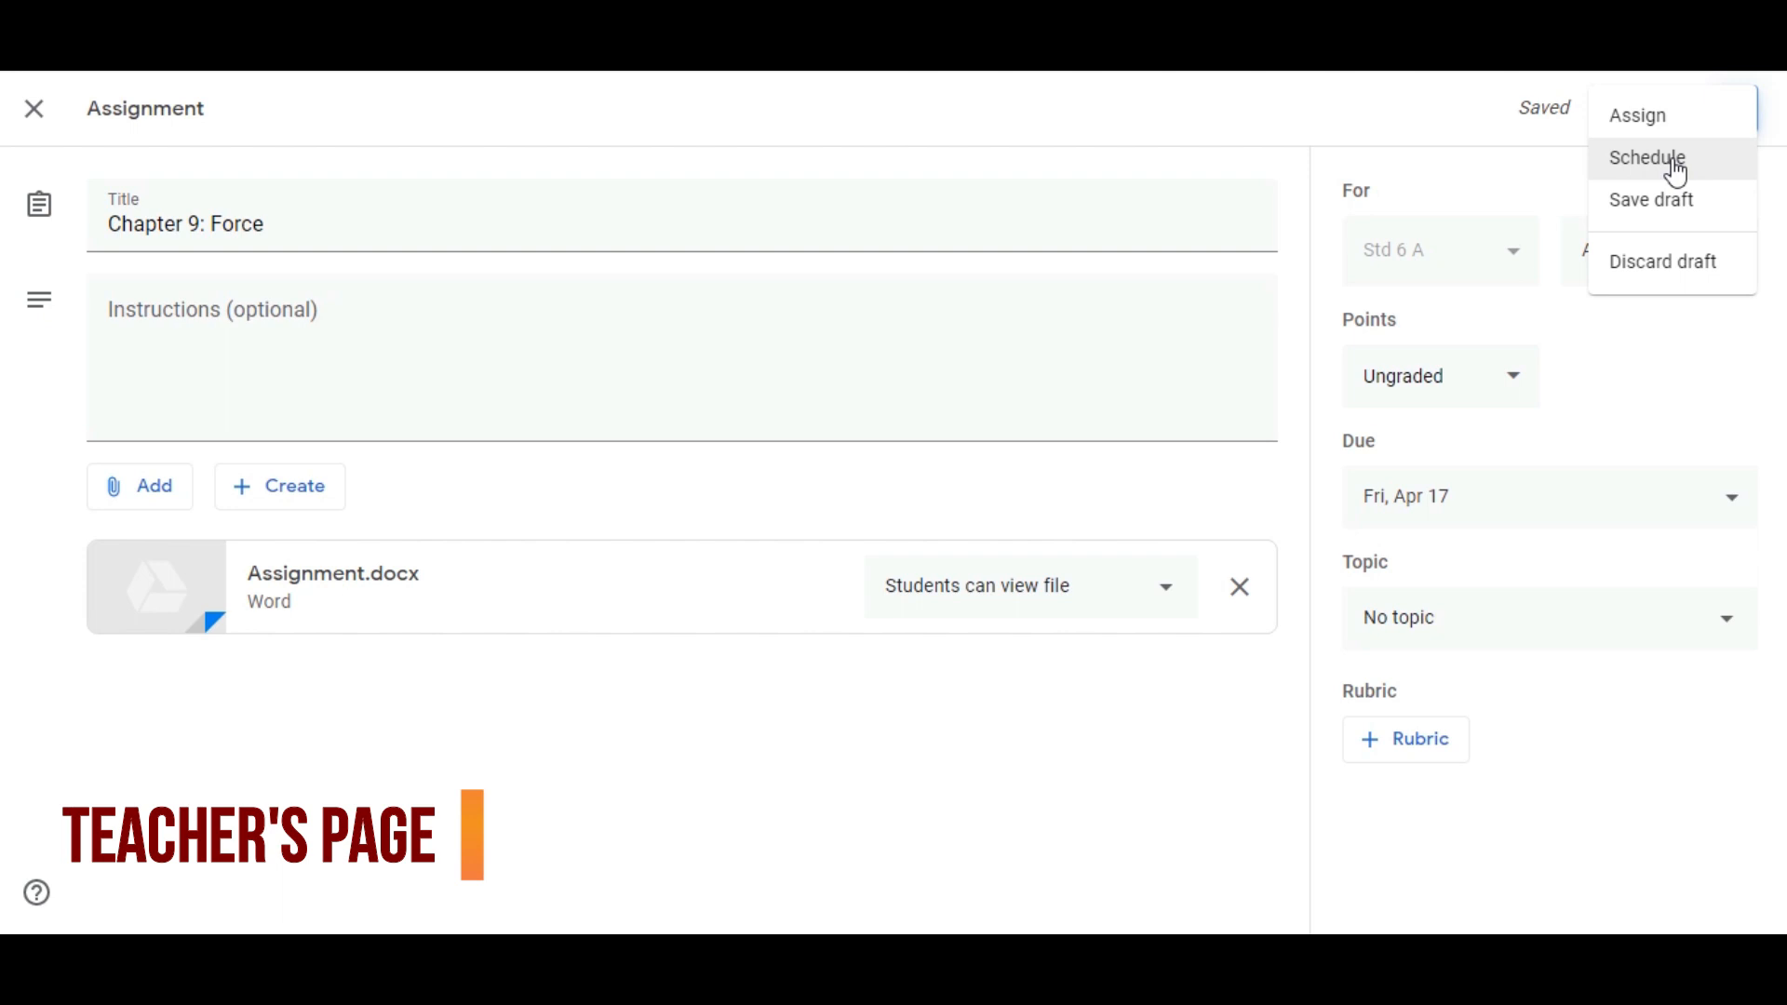
click(1517, 116)
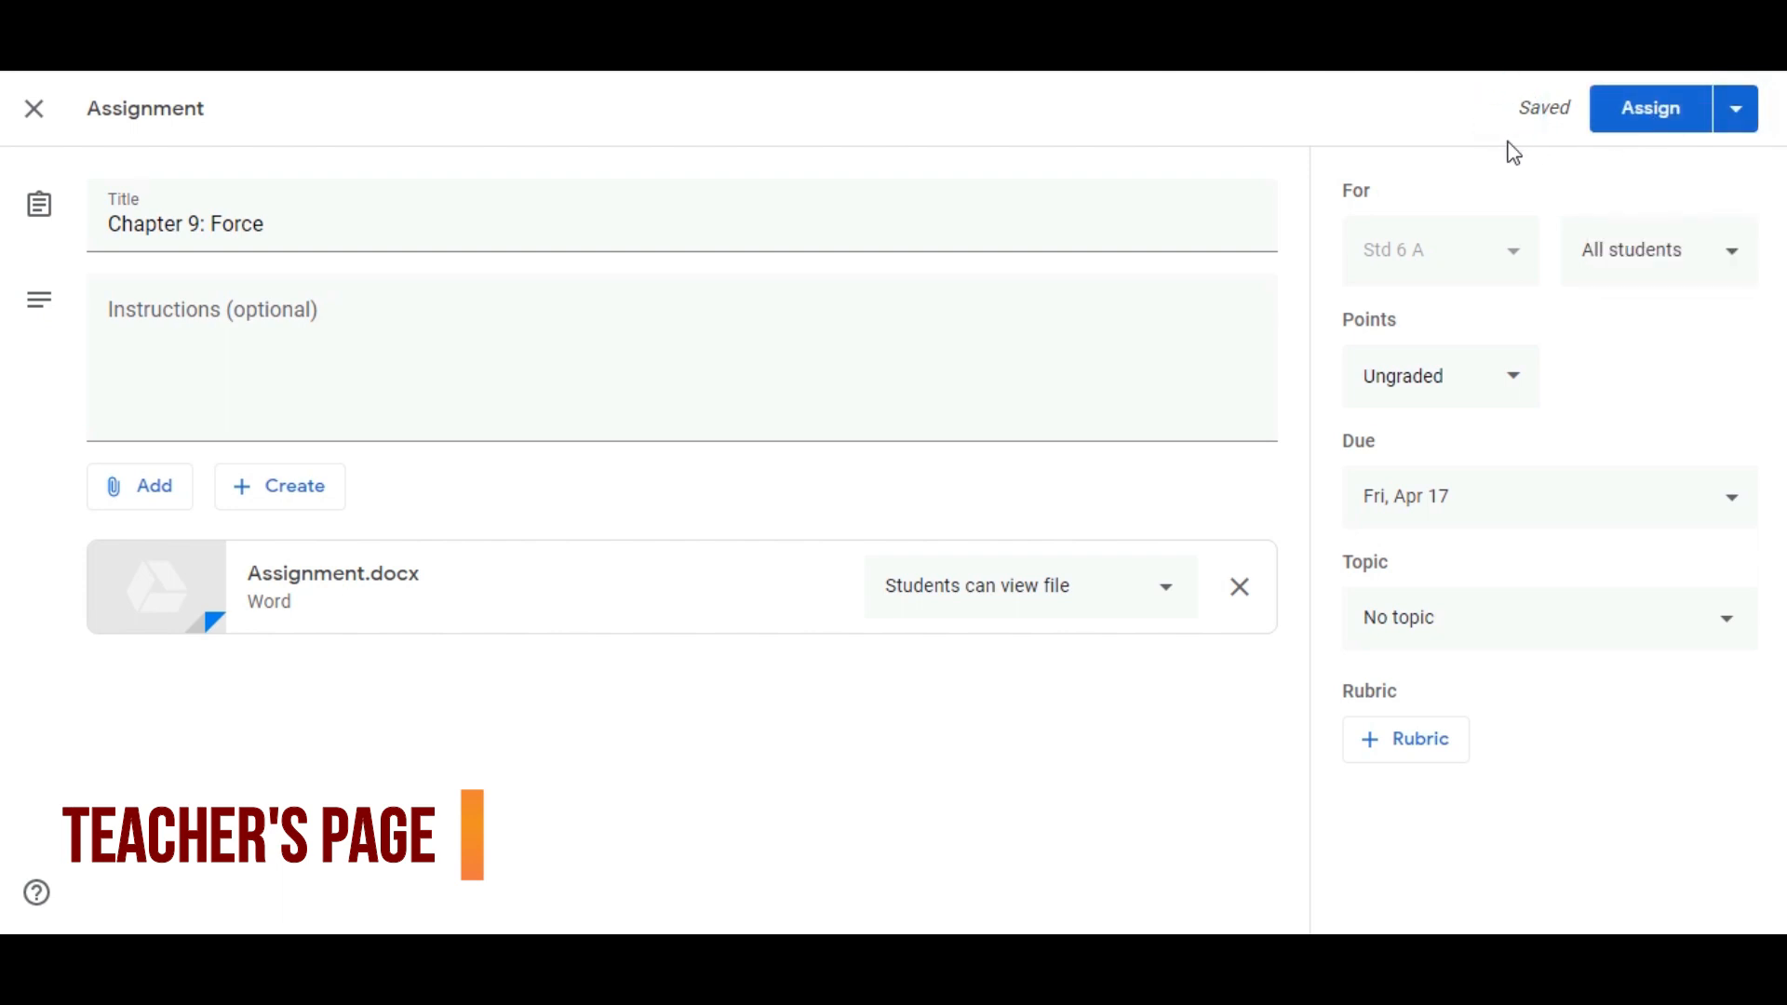
click(1635, 129)
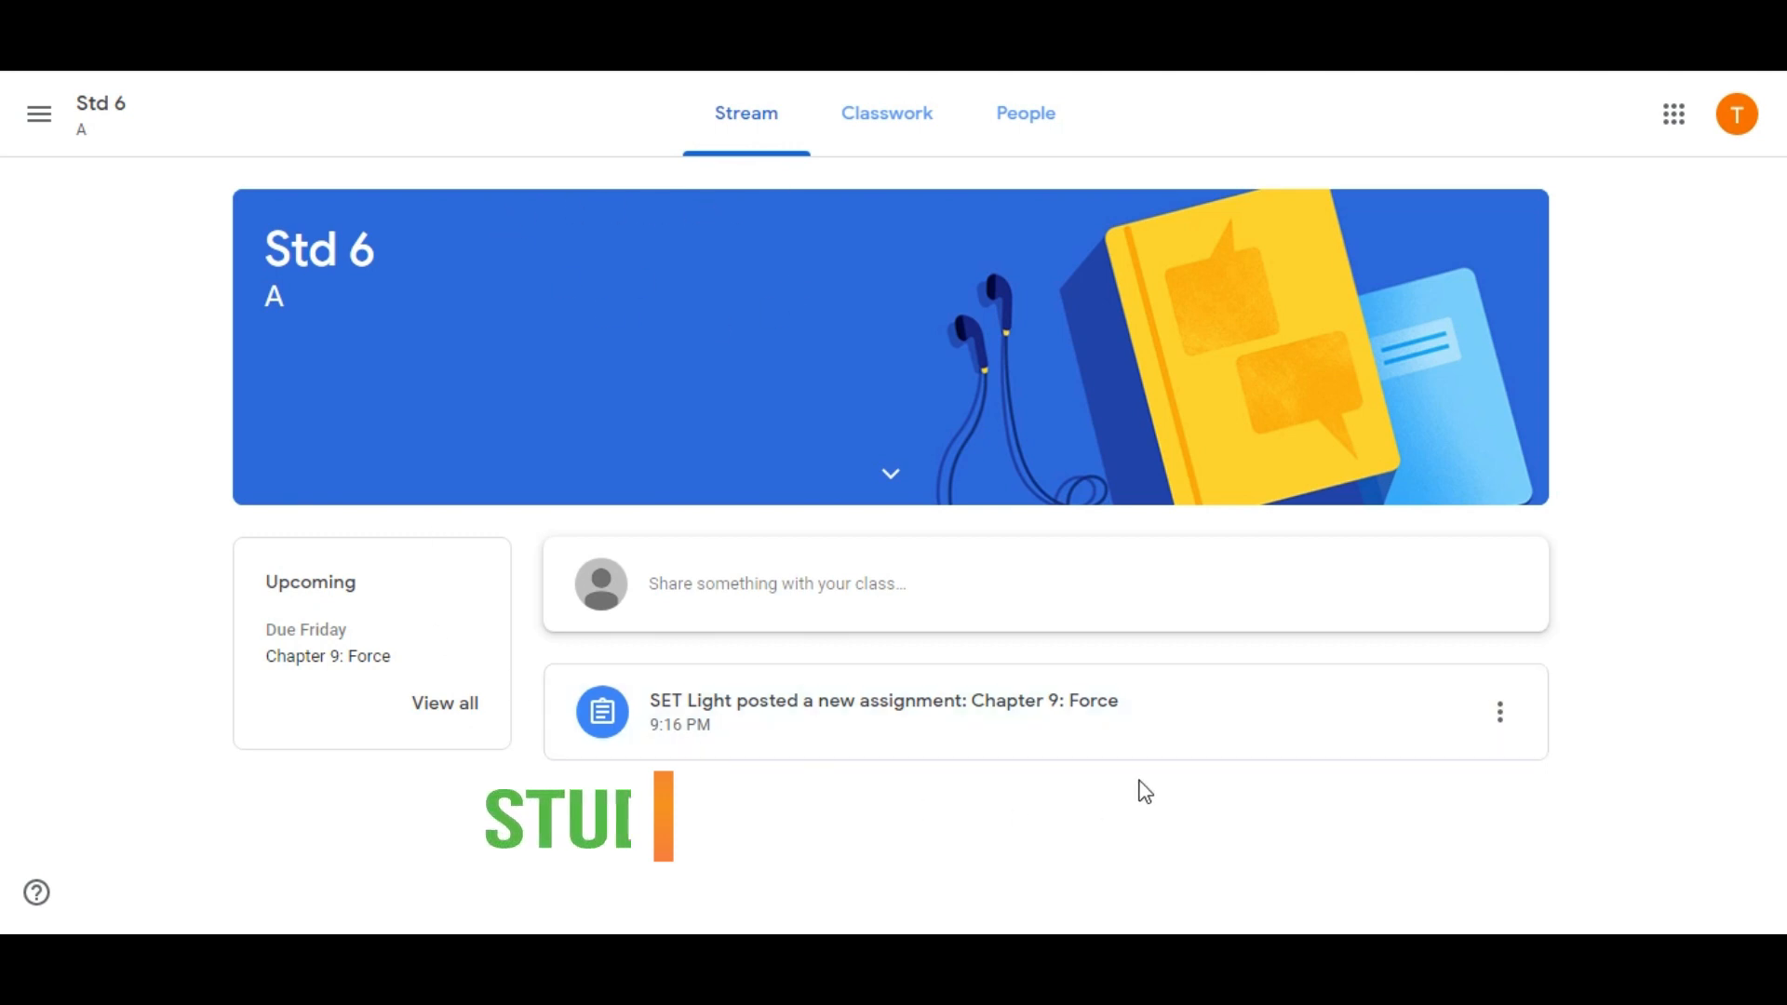
Open the "Chapter 9: Force" assignment from the student's classwork and read the attached Assignment.docx
click(891, 131)
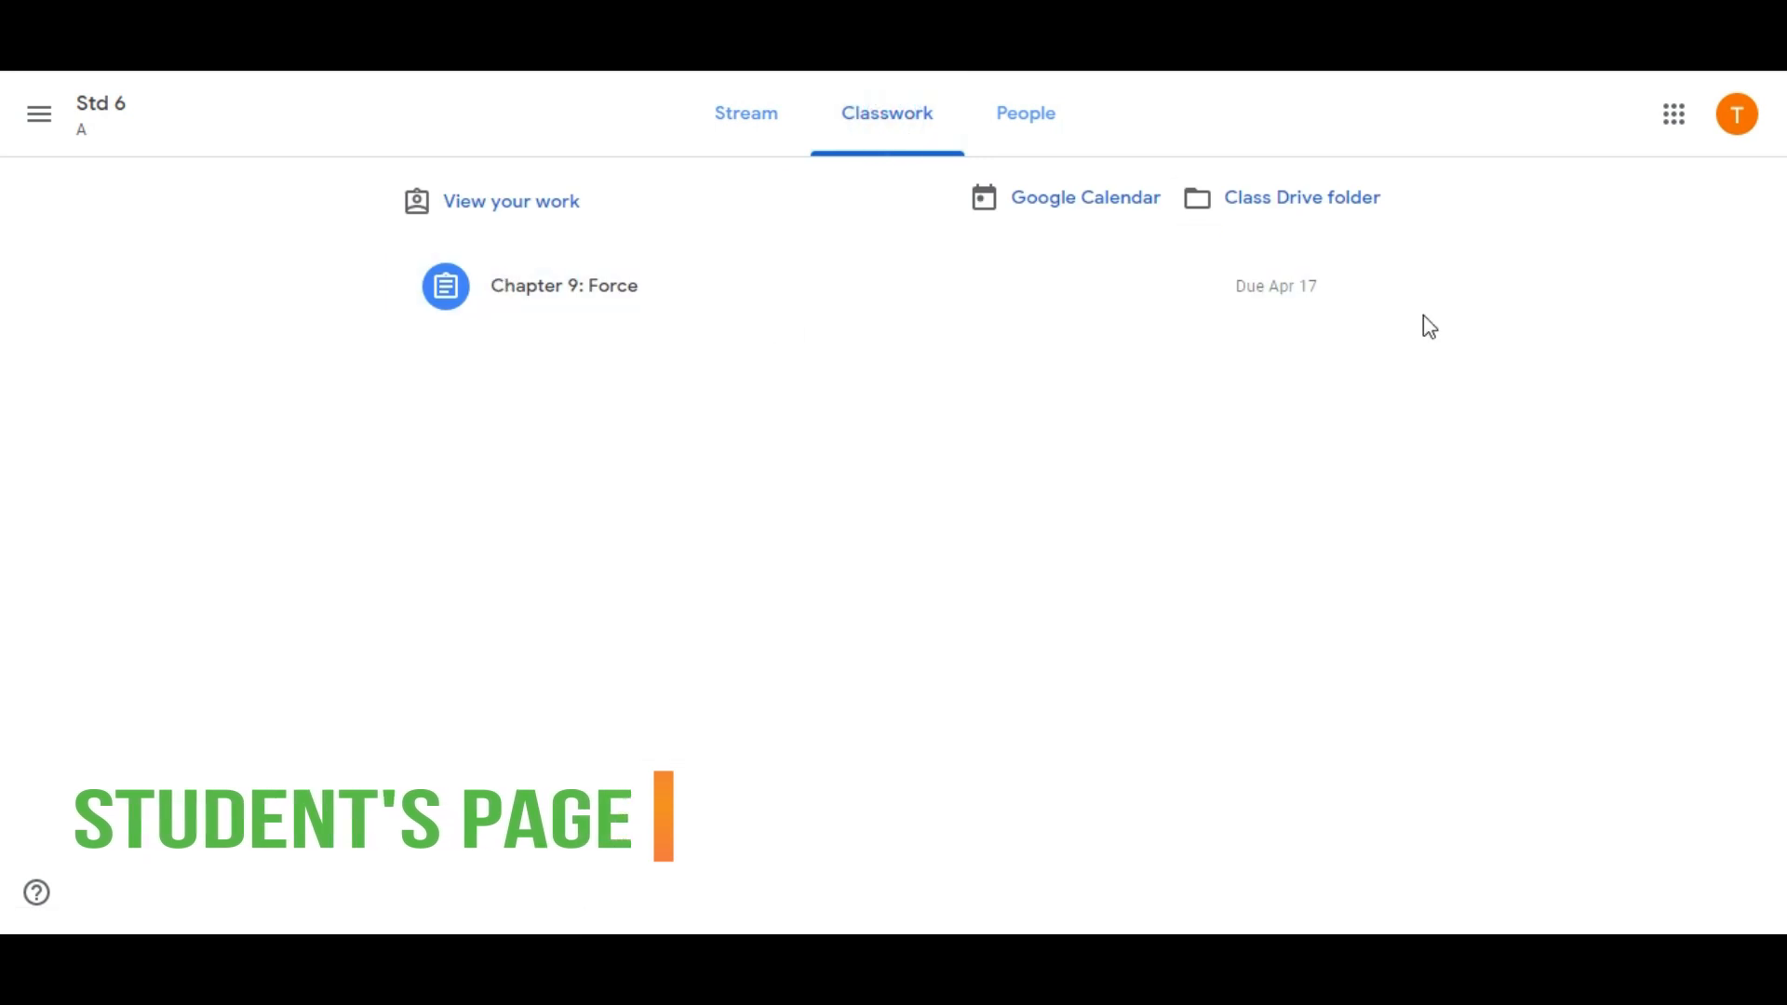
click(782, 298)
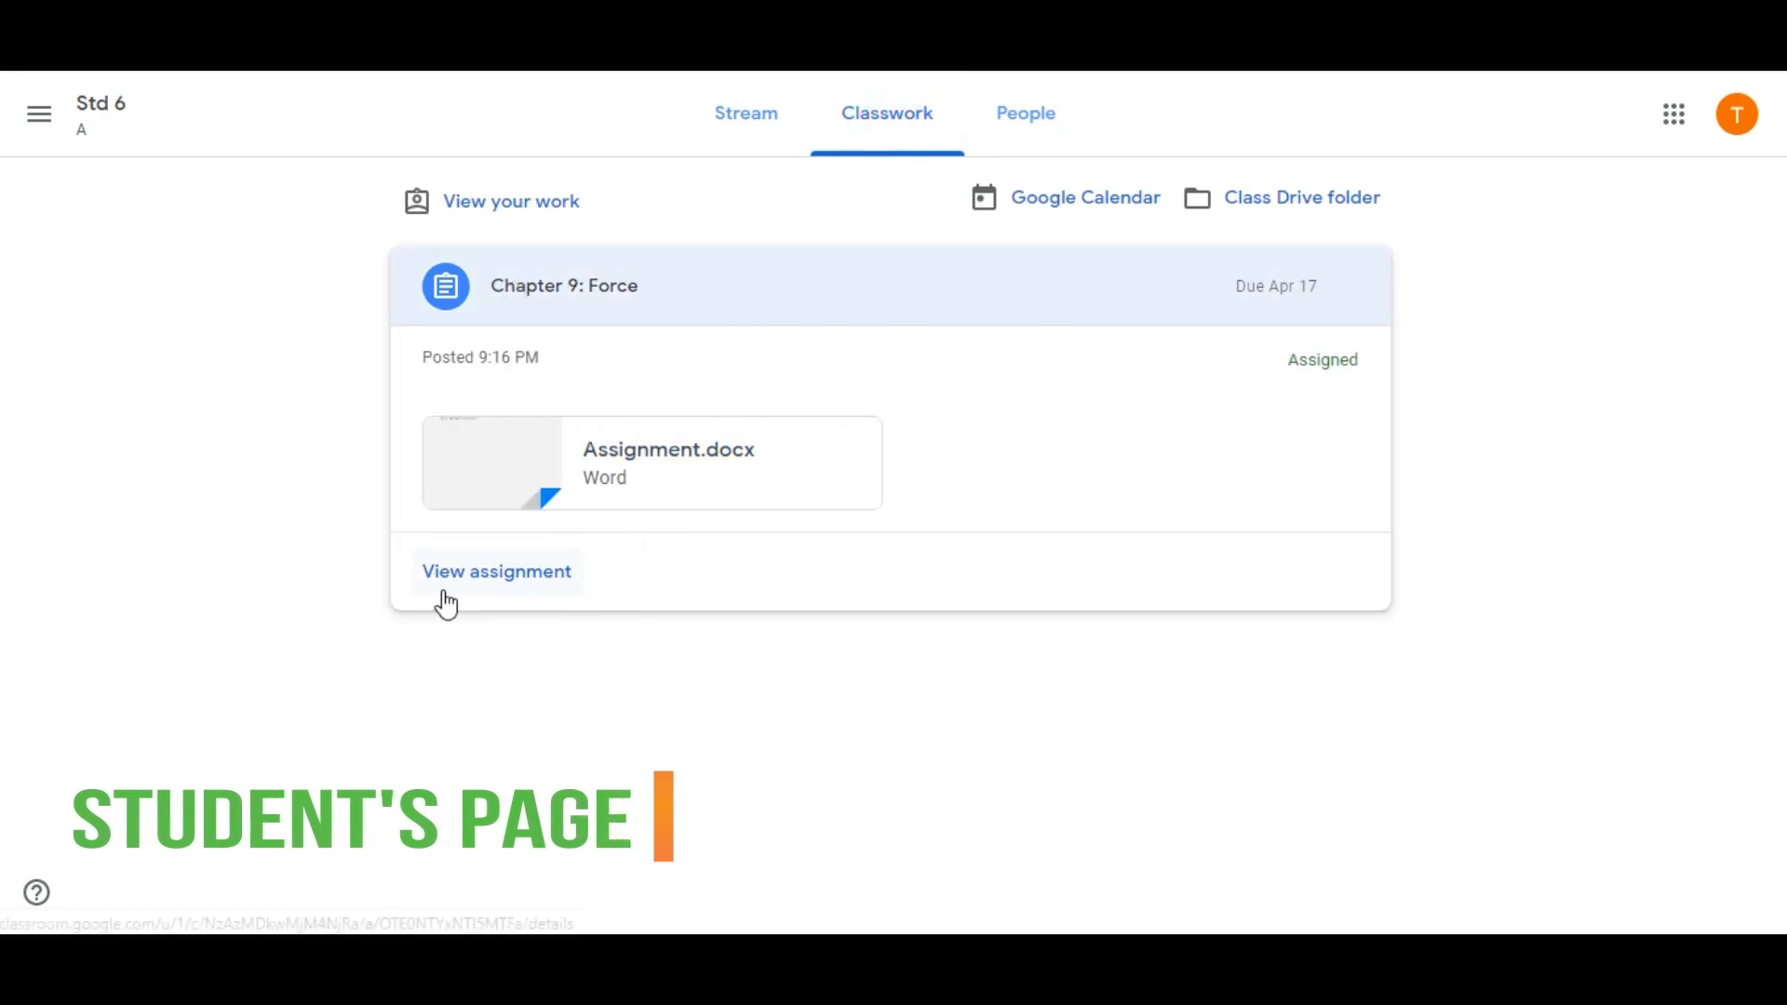
click(479, 587)
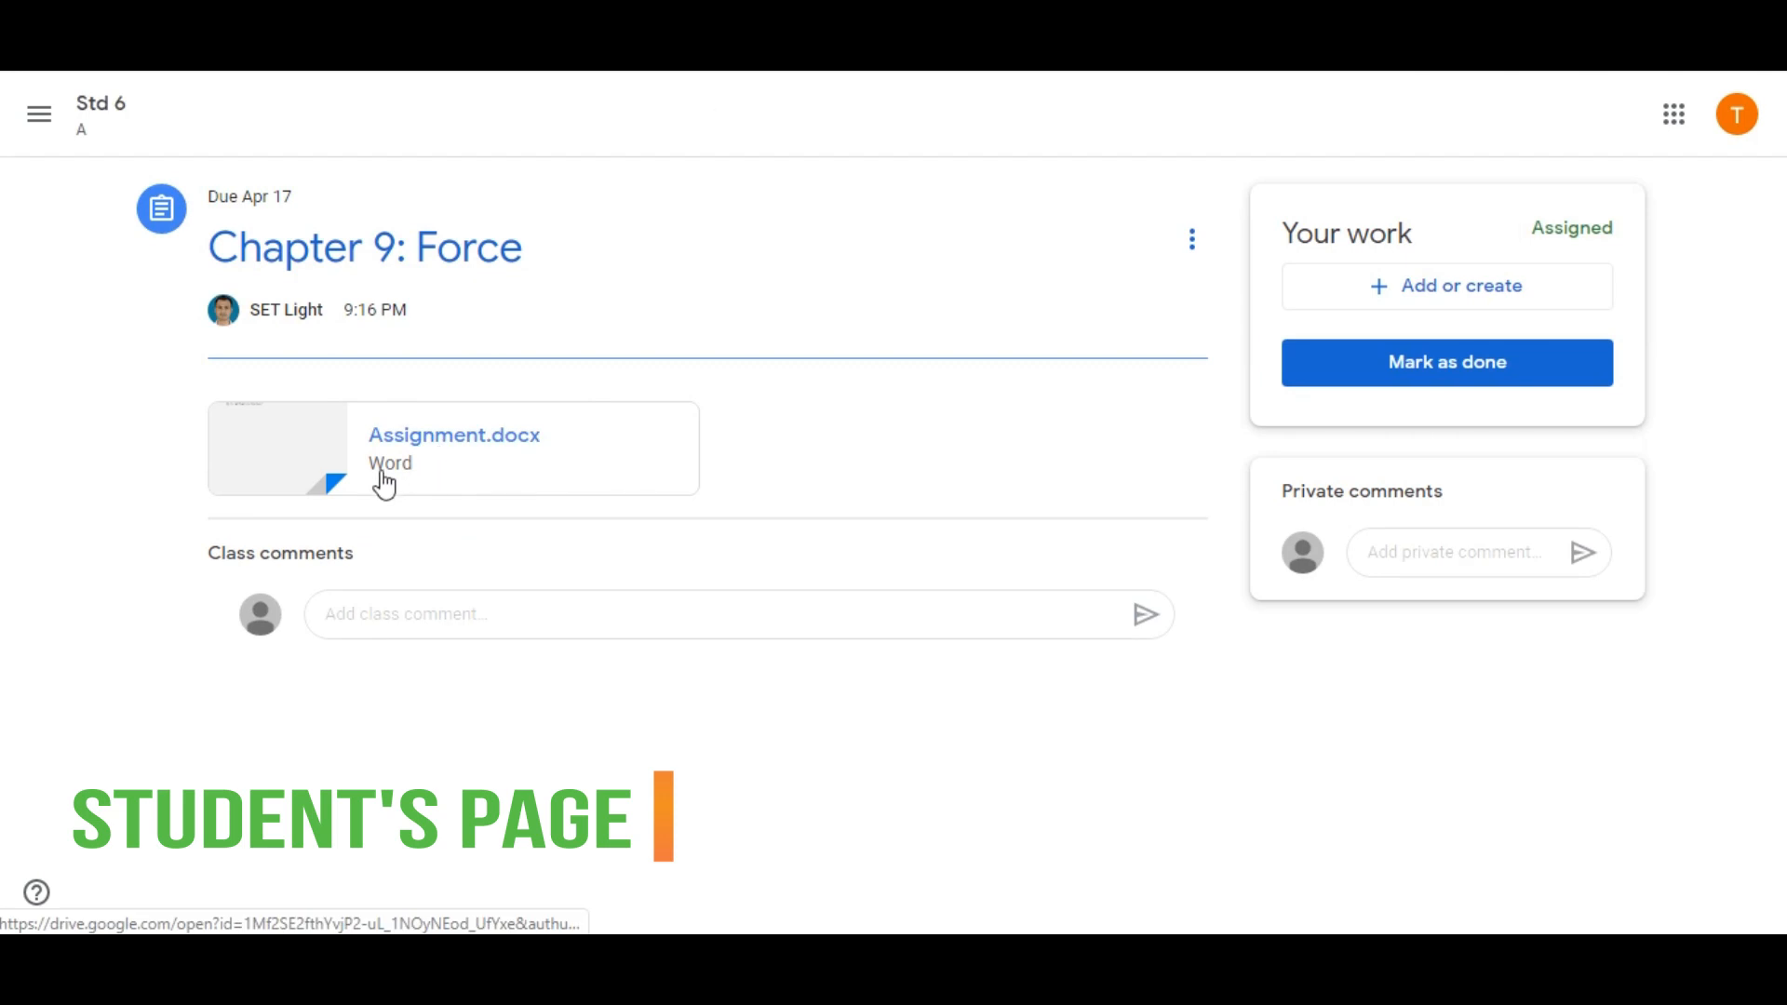
click(426, 450)
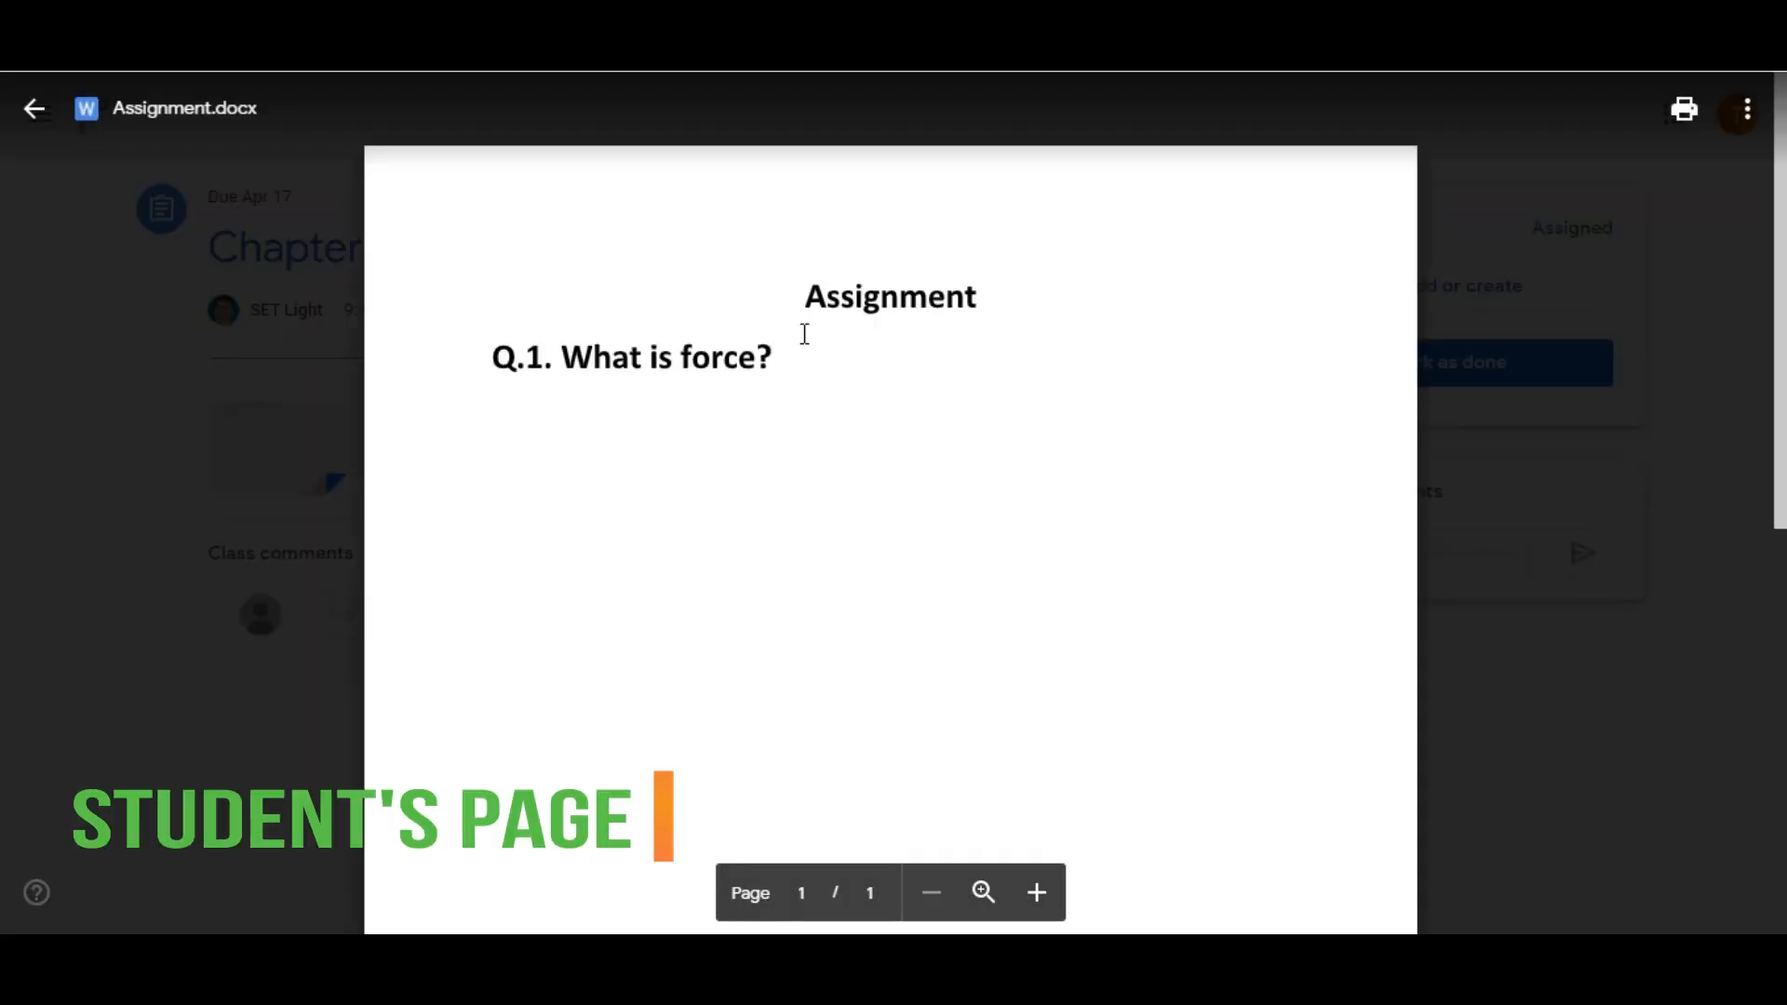
click(34, 108)
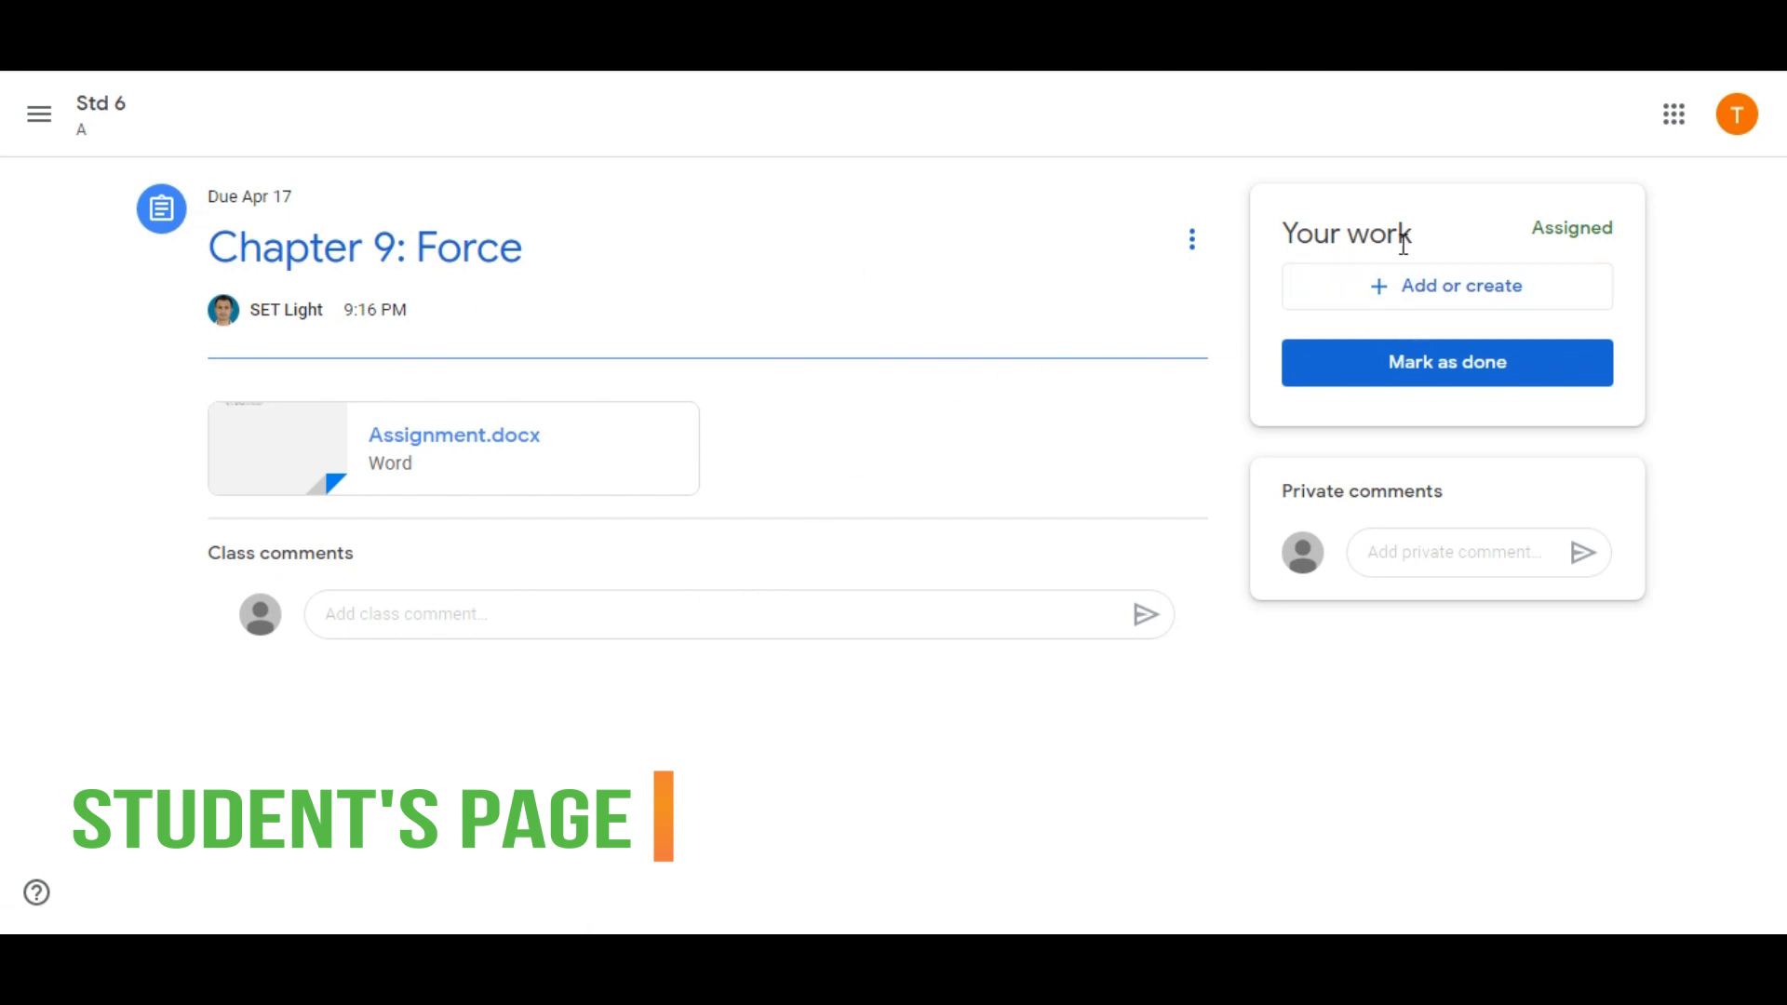
Upload ANS_Assignment.docx from the computer as the student's work for the assignment
click(1424, 292)
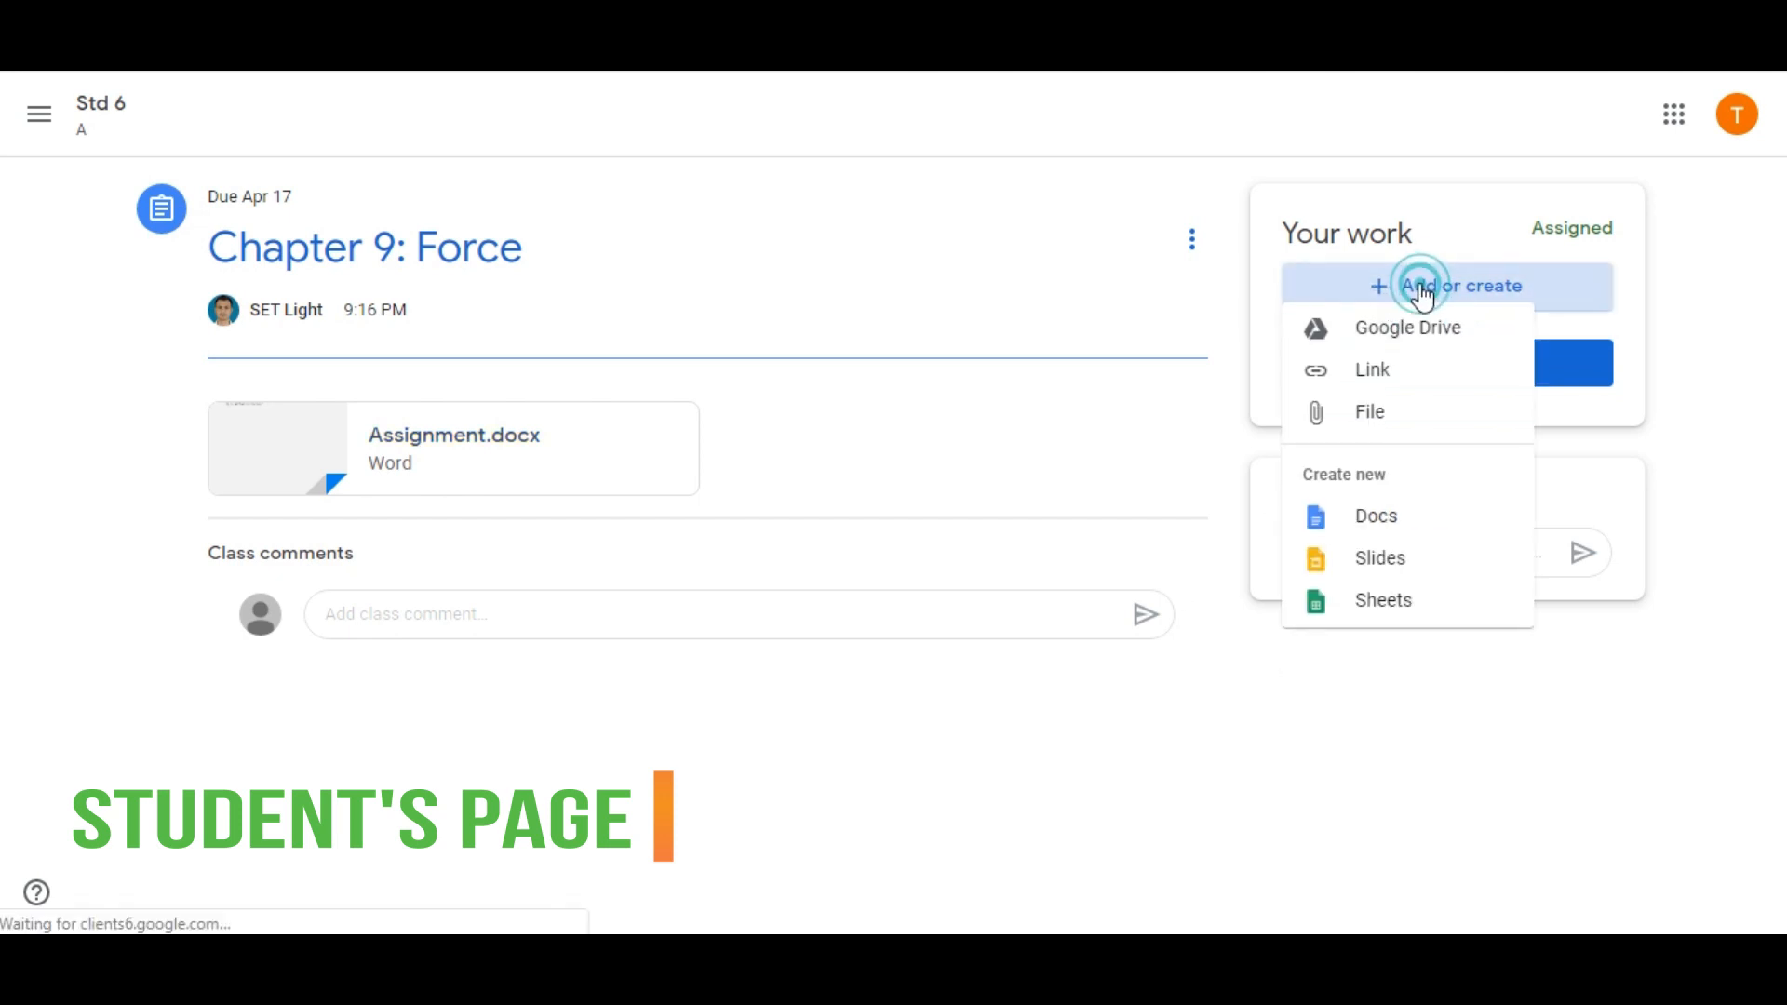
click(1377, 426)
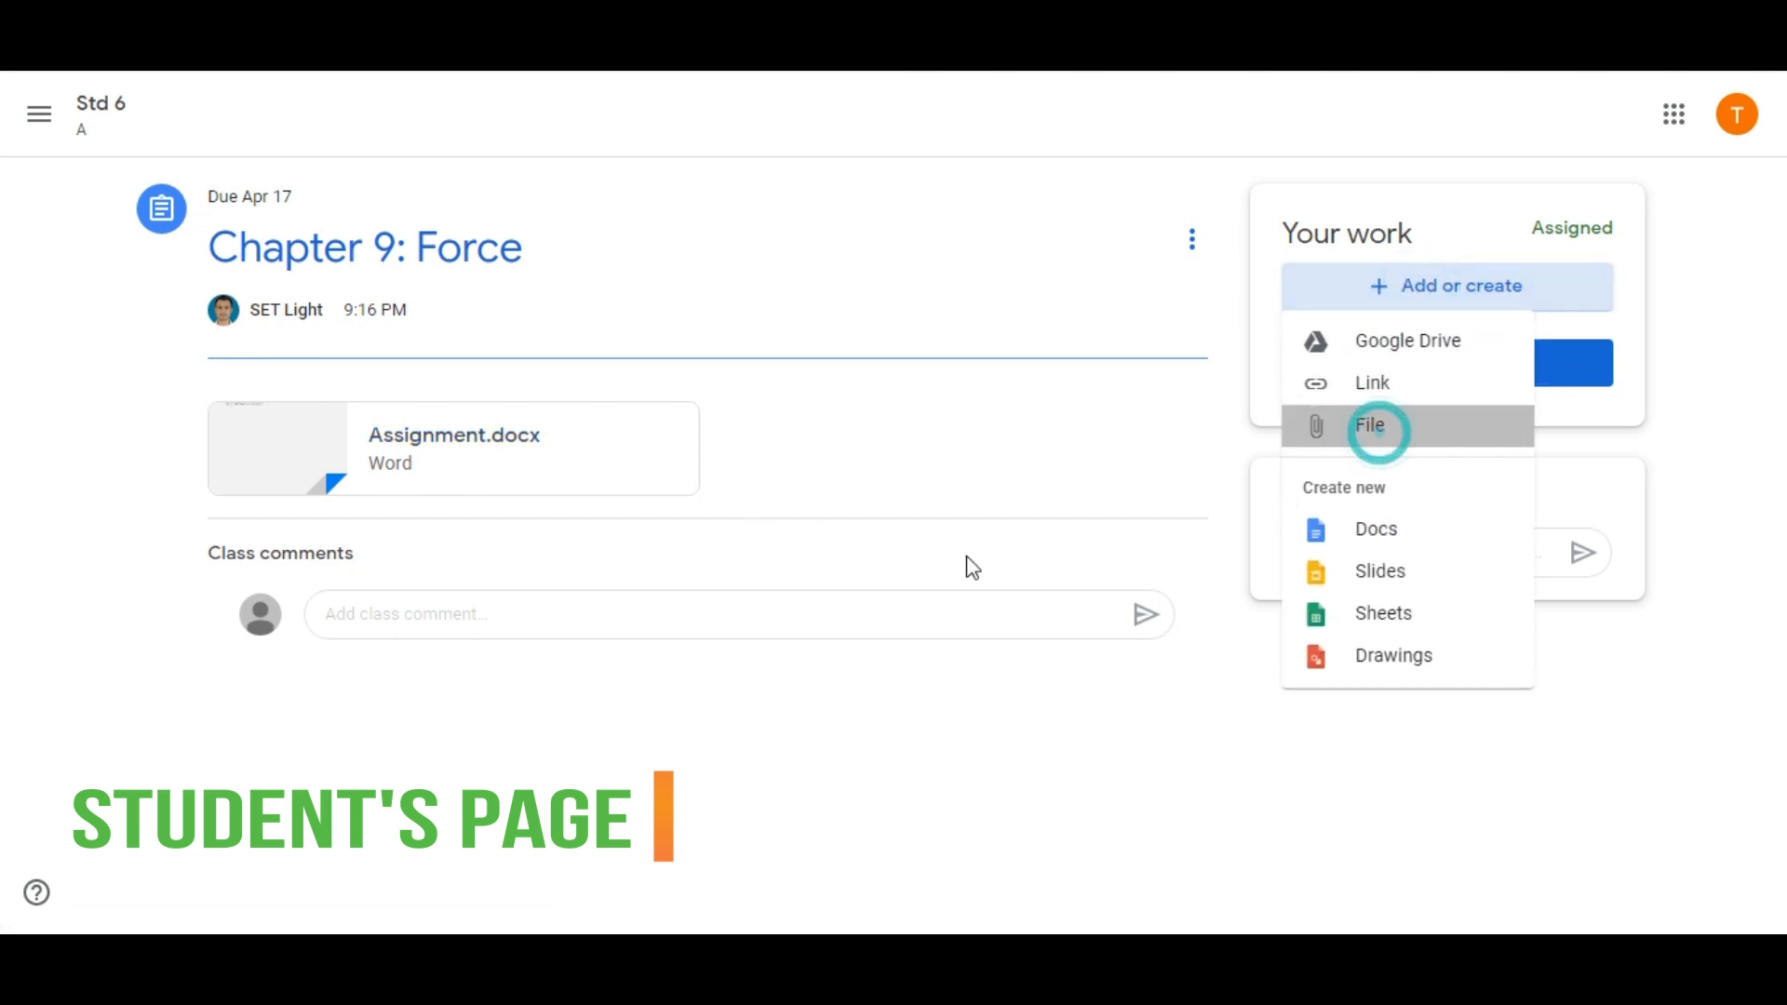
drag(937, 602, 857, 546)
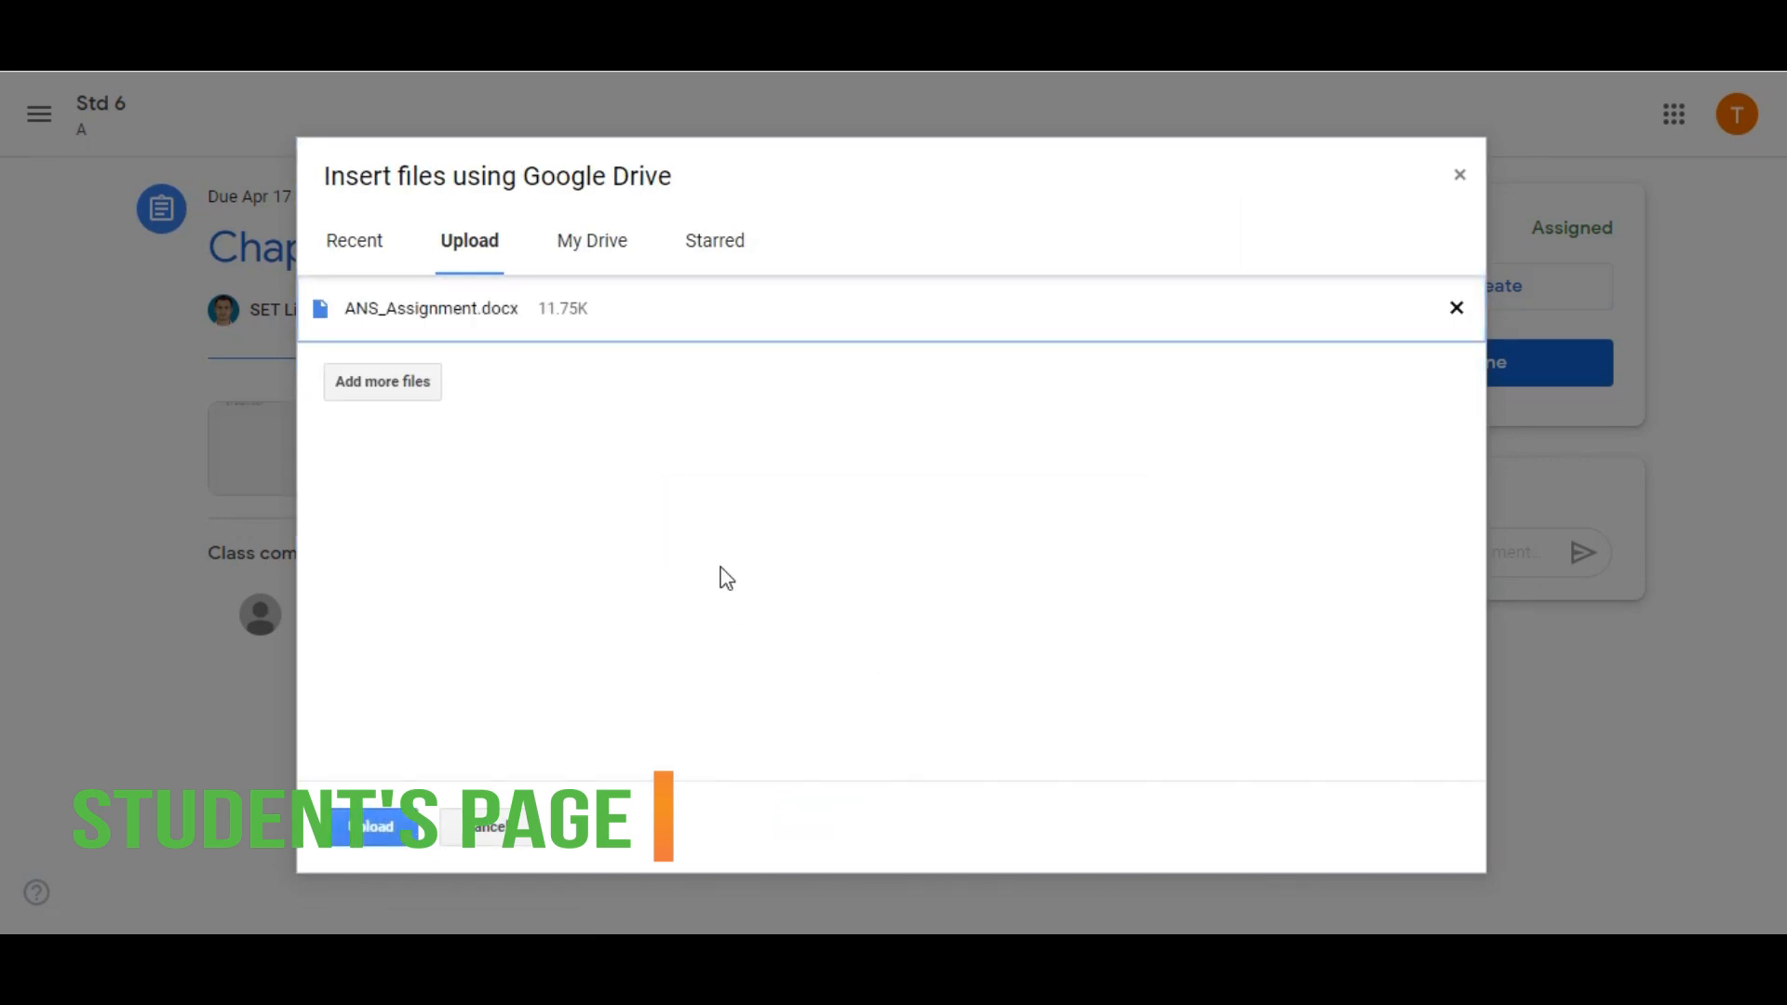
click(371, 826)
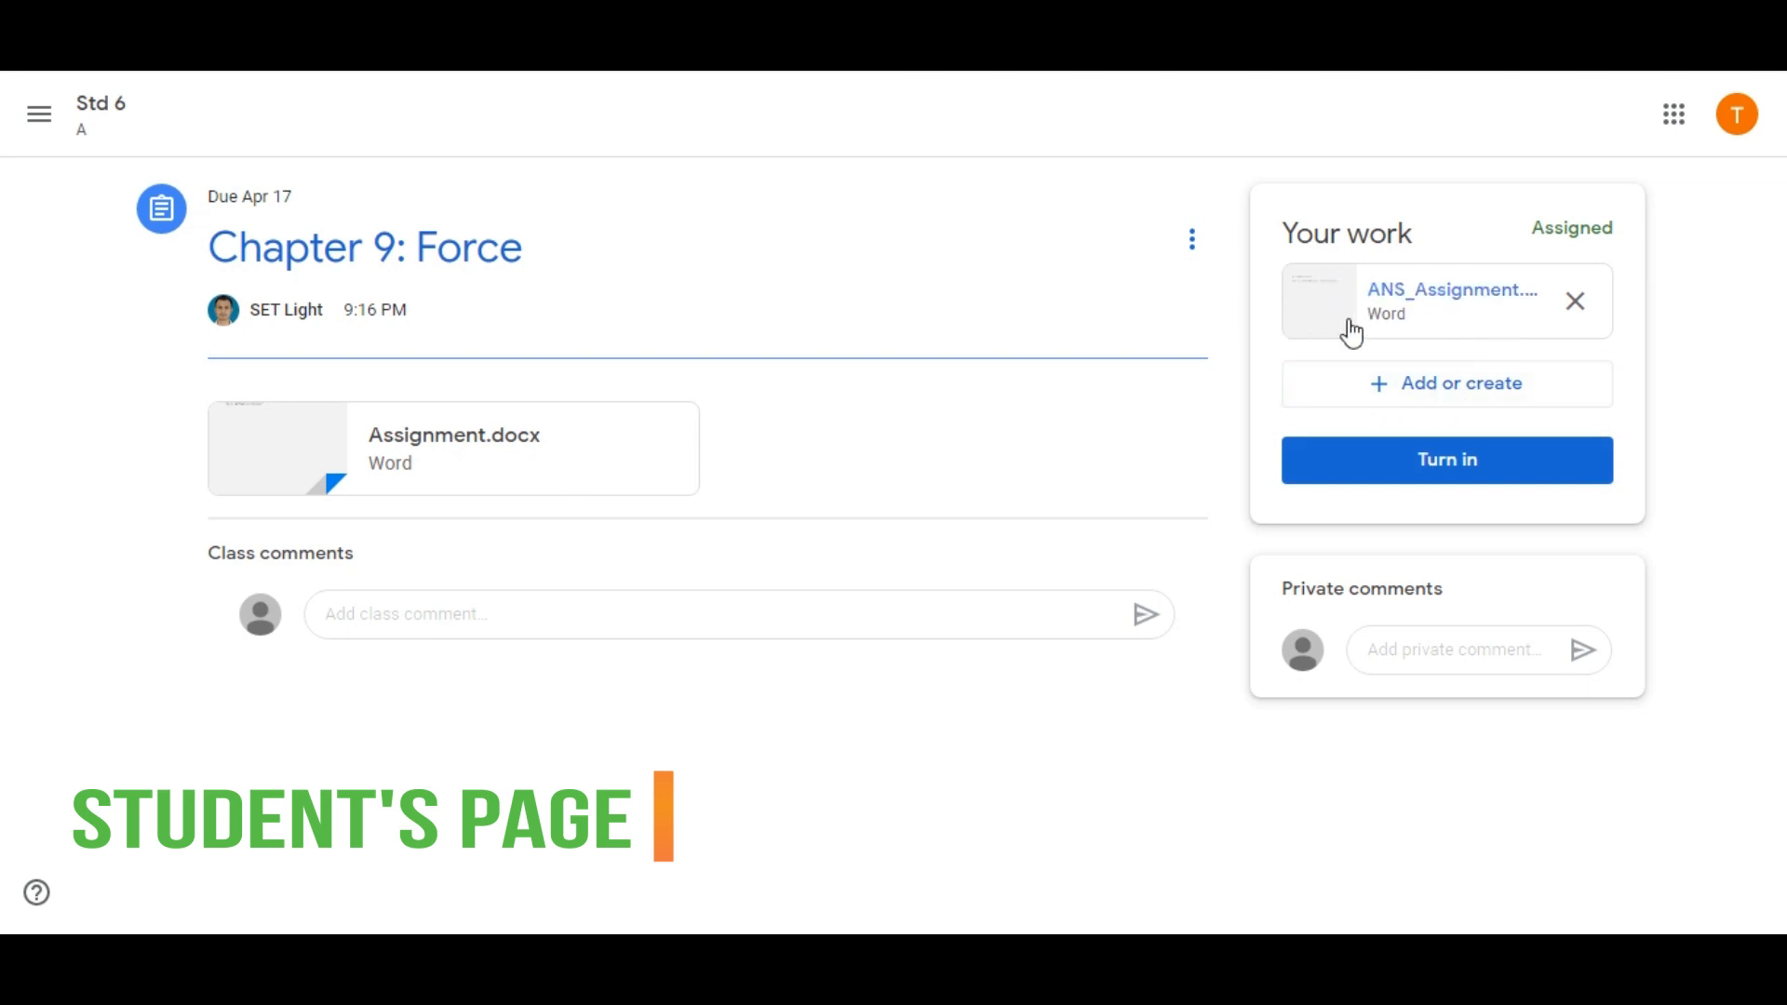
Turn in ANS_Assignment.docx as the student's work for "Chapter 9: Force" and confirm the submission
click(1465, 468)
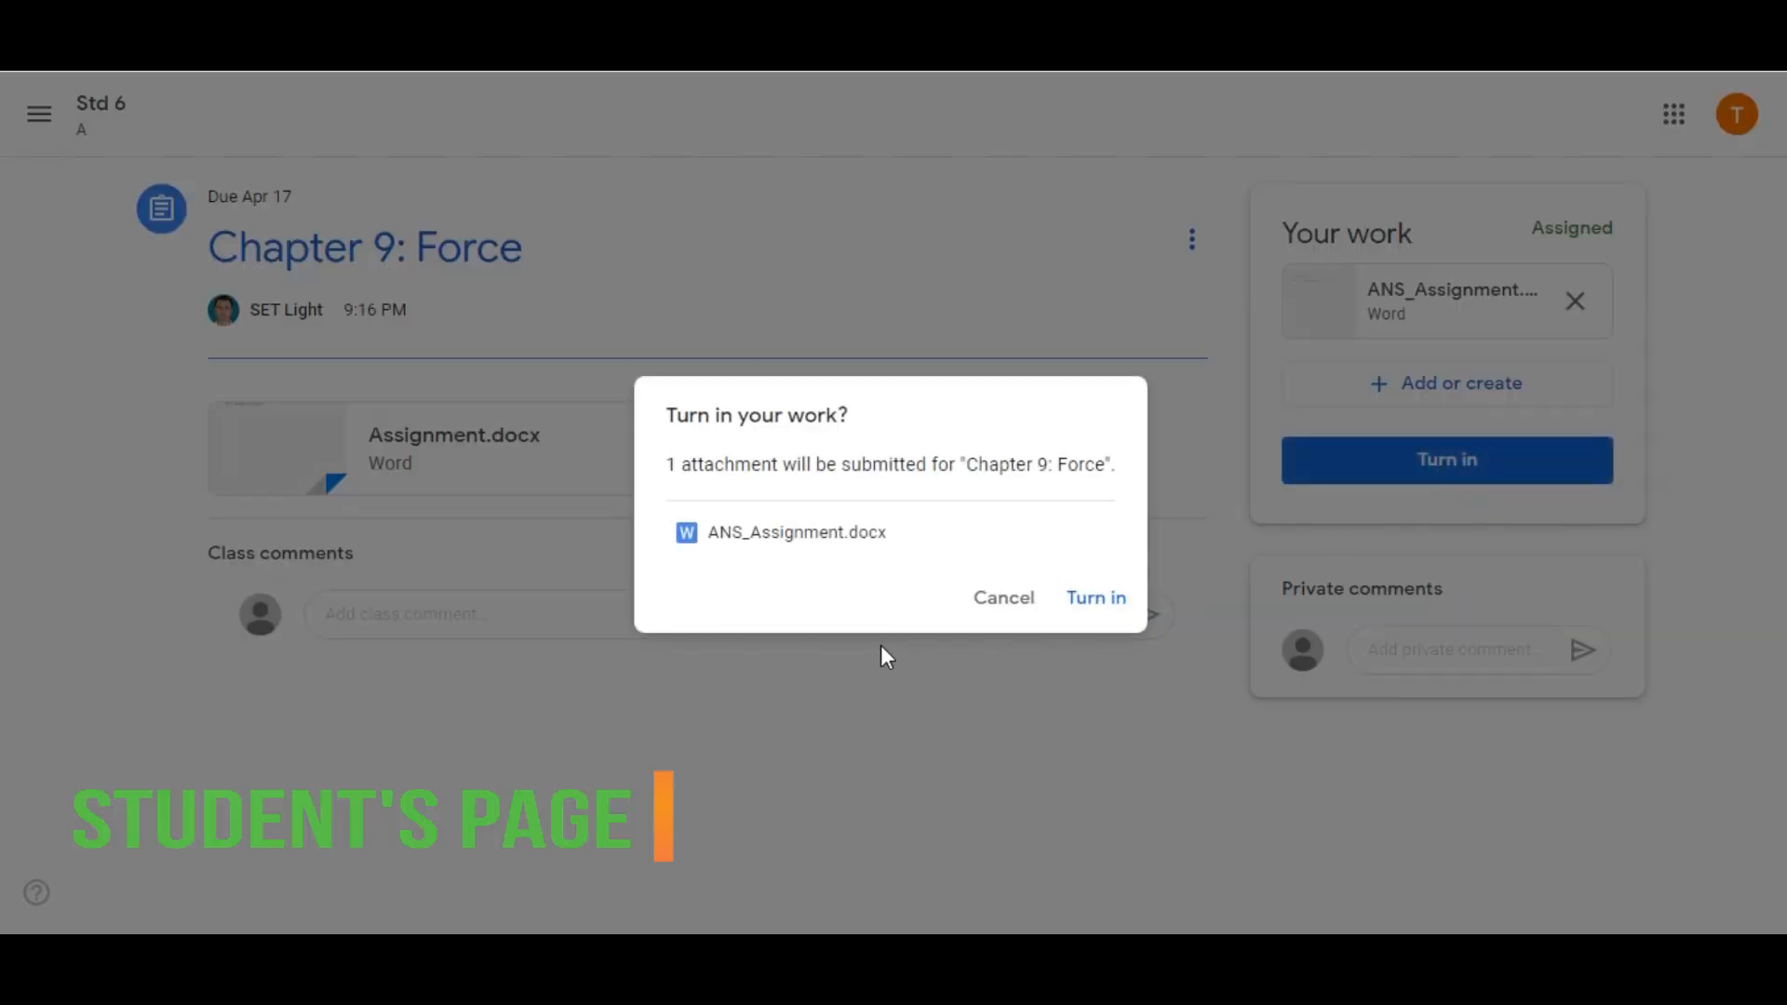
click(1098, 598)
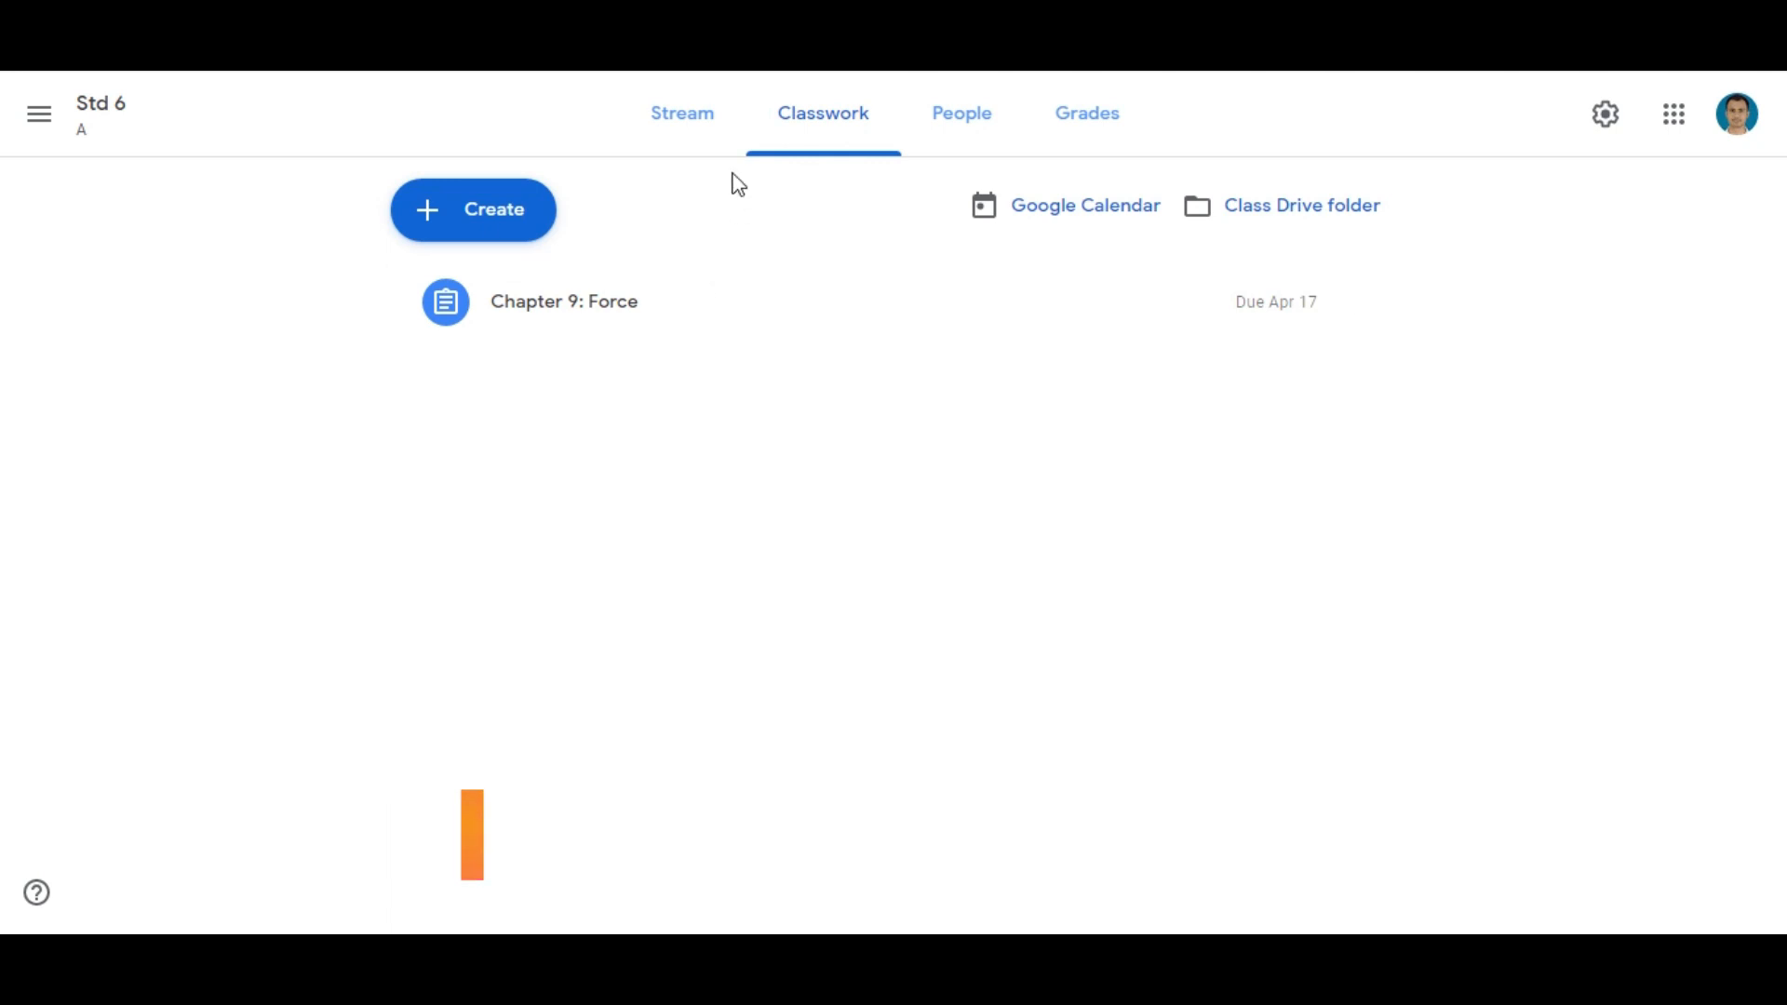
Open the student work for "Chapter 9: Force" from the teacher's classwork and read the submitted ANS_Assignment.docx
click(790, 144)
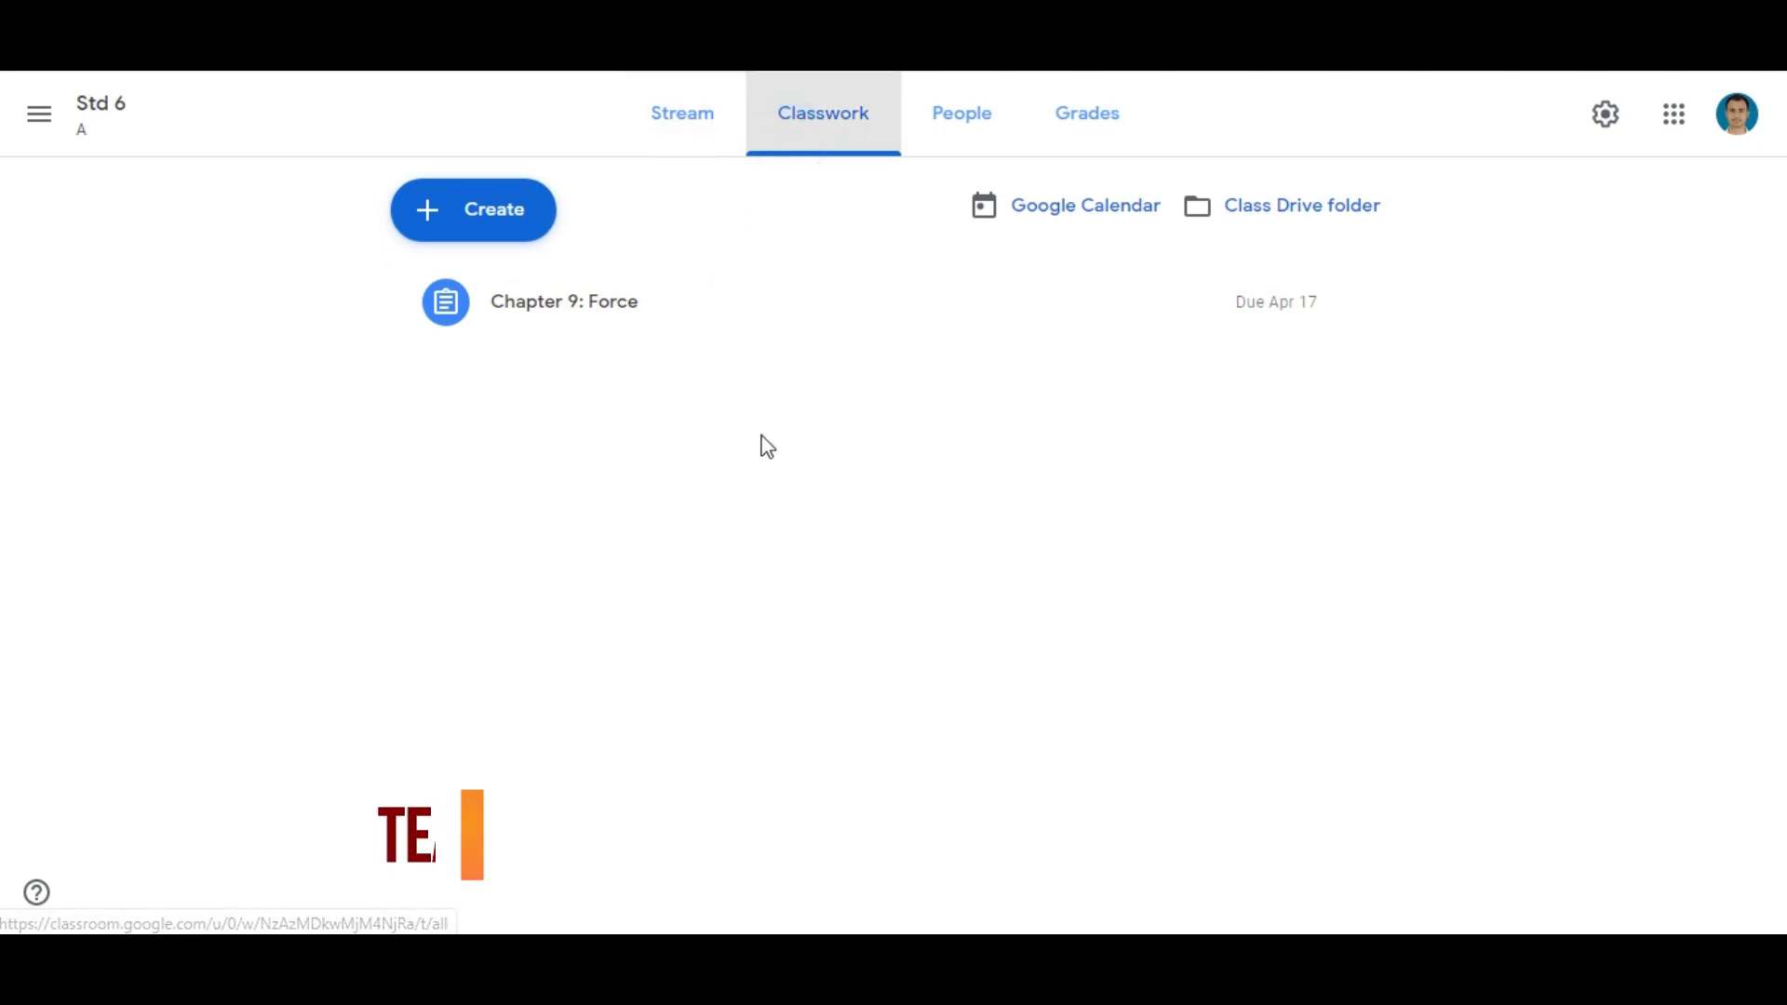
click(674, 330)
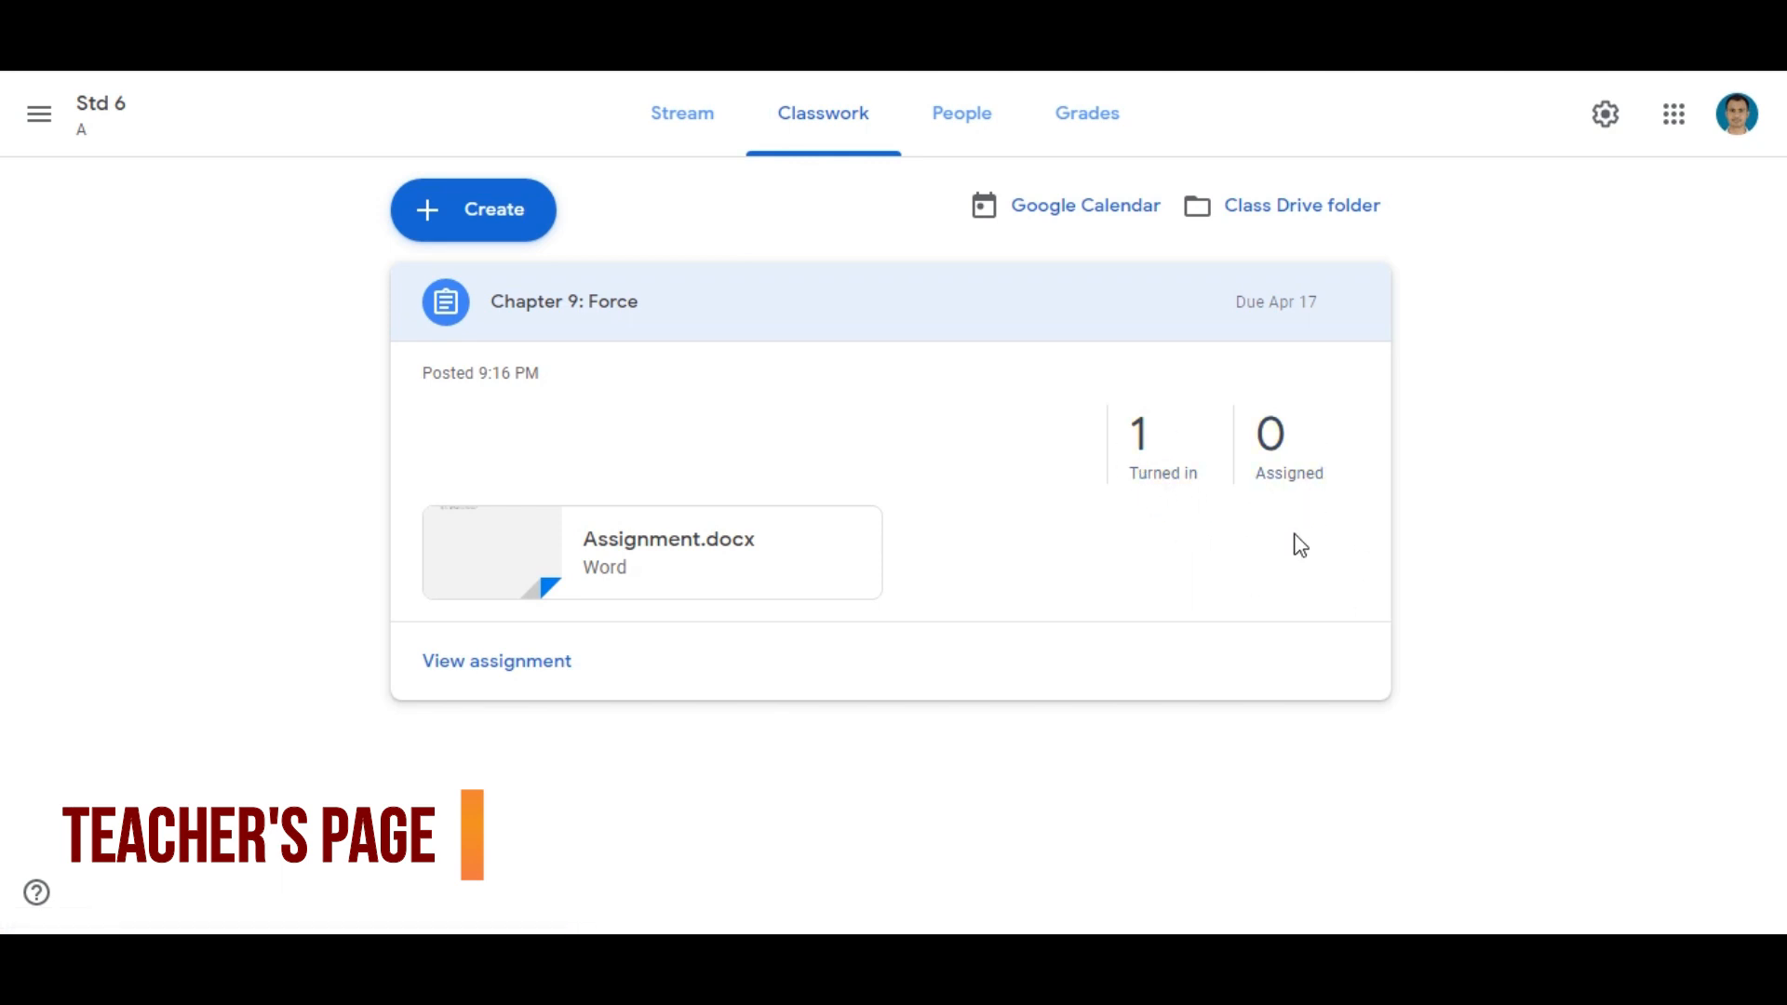
click(452, 667)
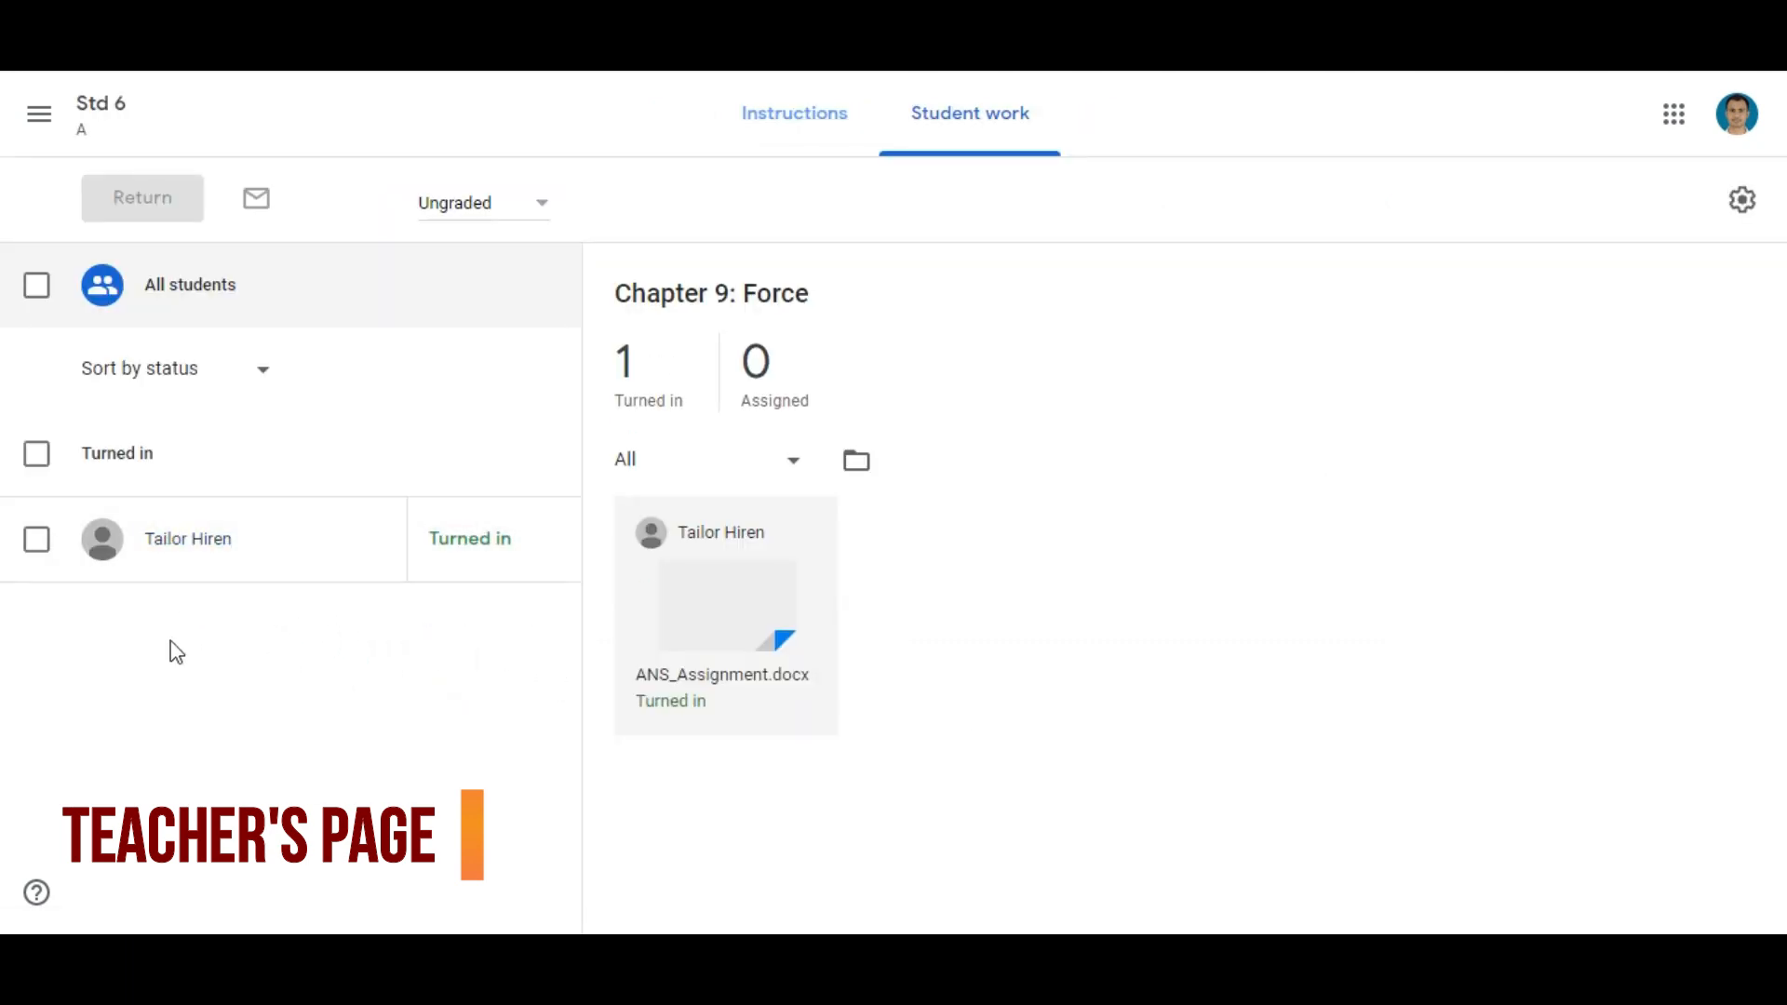
click(701, 671)
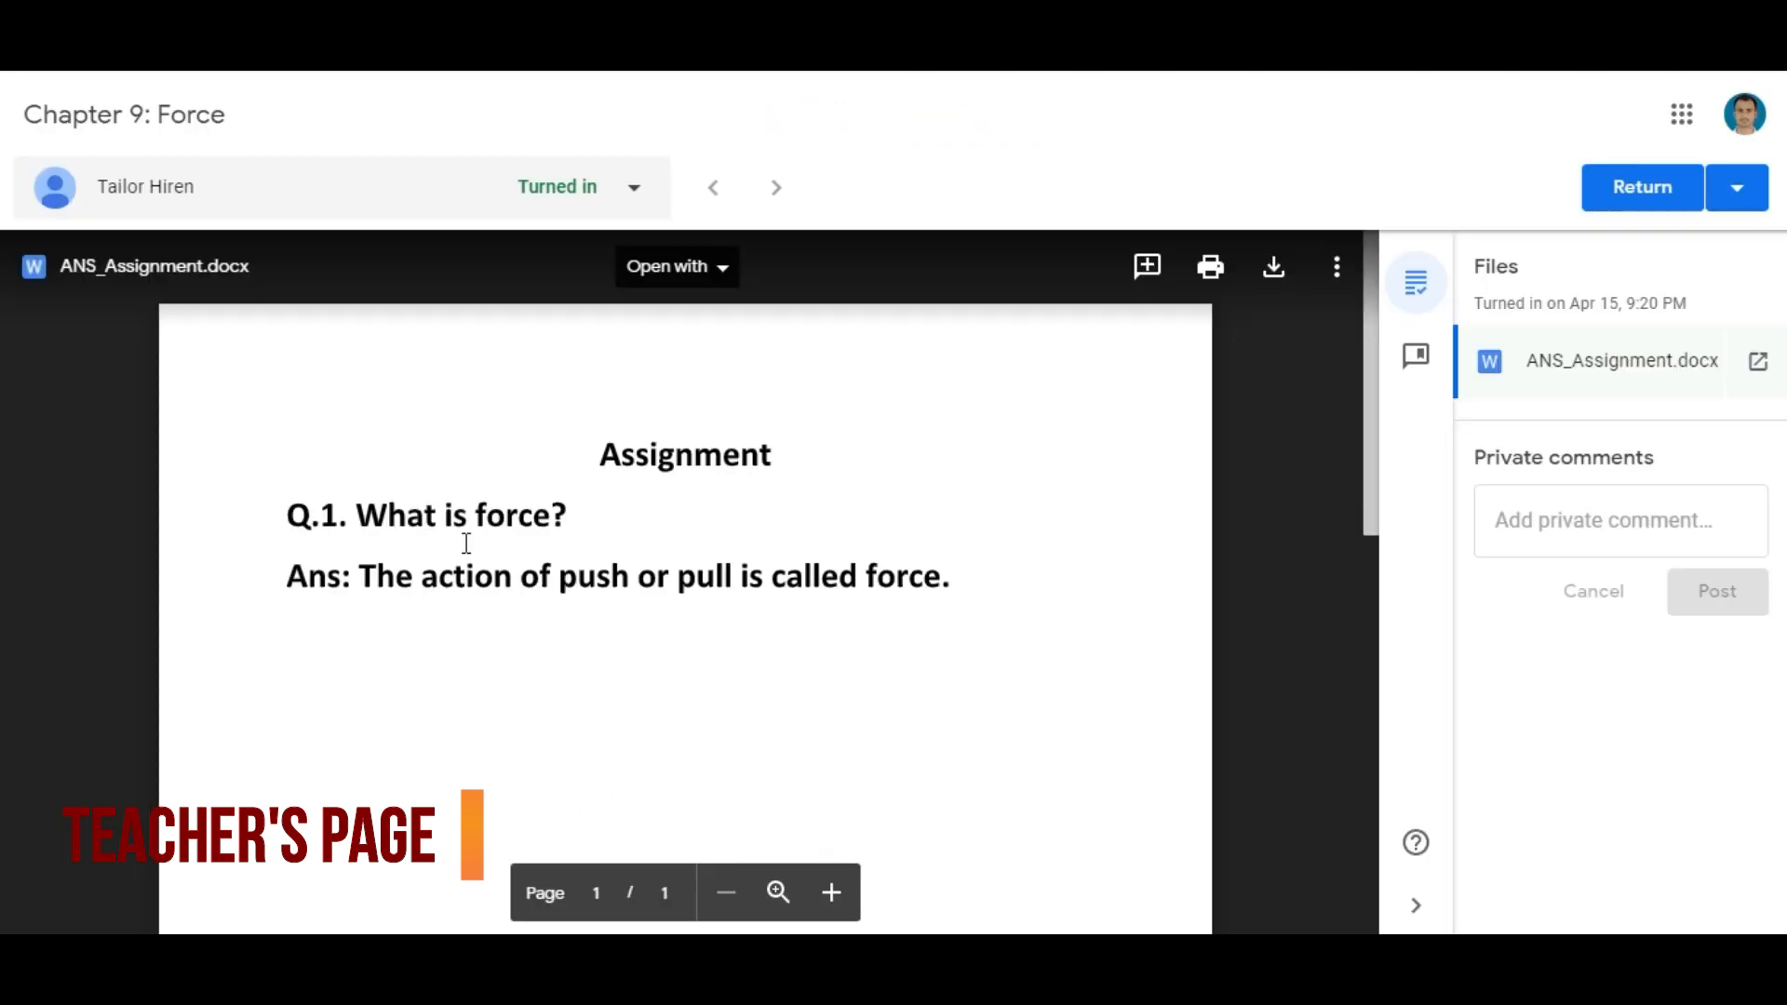
scroll(578, 547, down, 1)
scroll(578, 546, up, 1)
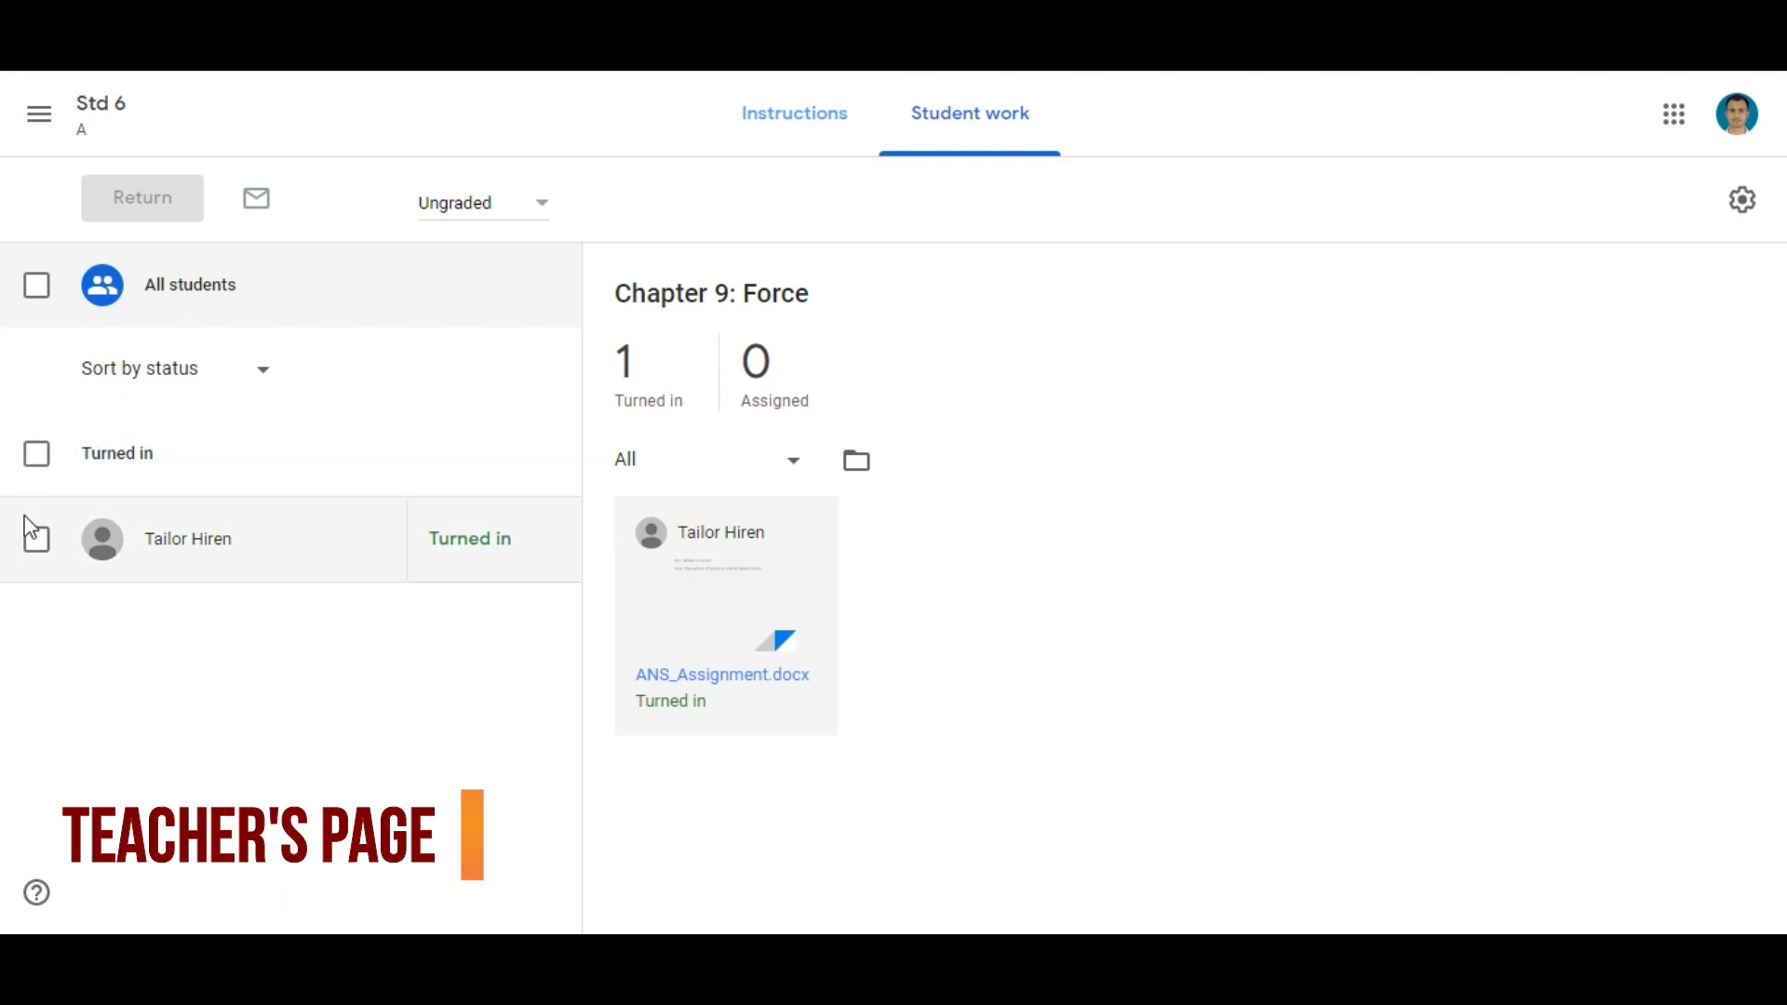
Select the turned-in student and return the "Chapter 9: Force" work without a private comment
click(35, 454)
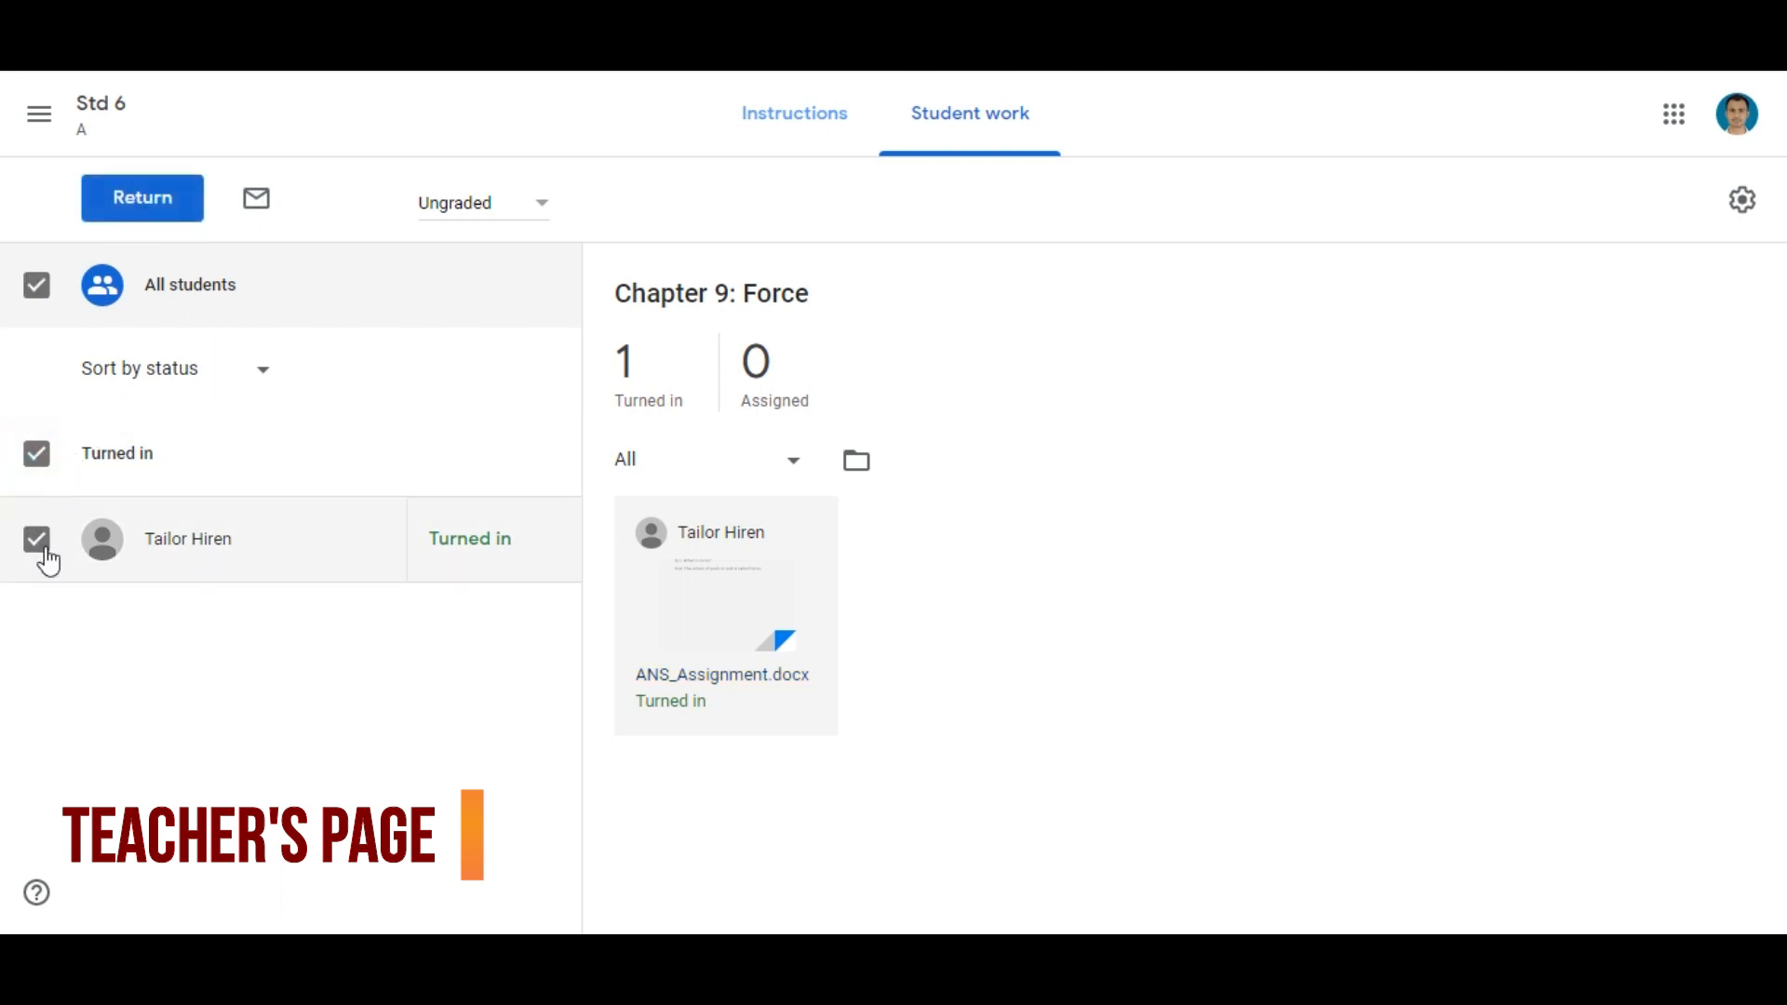
click(37, 551)
click(41, 547)
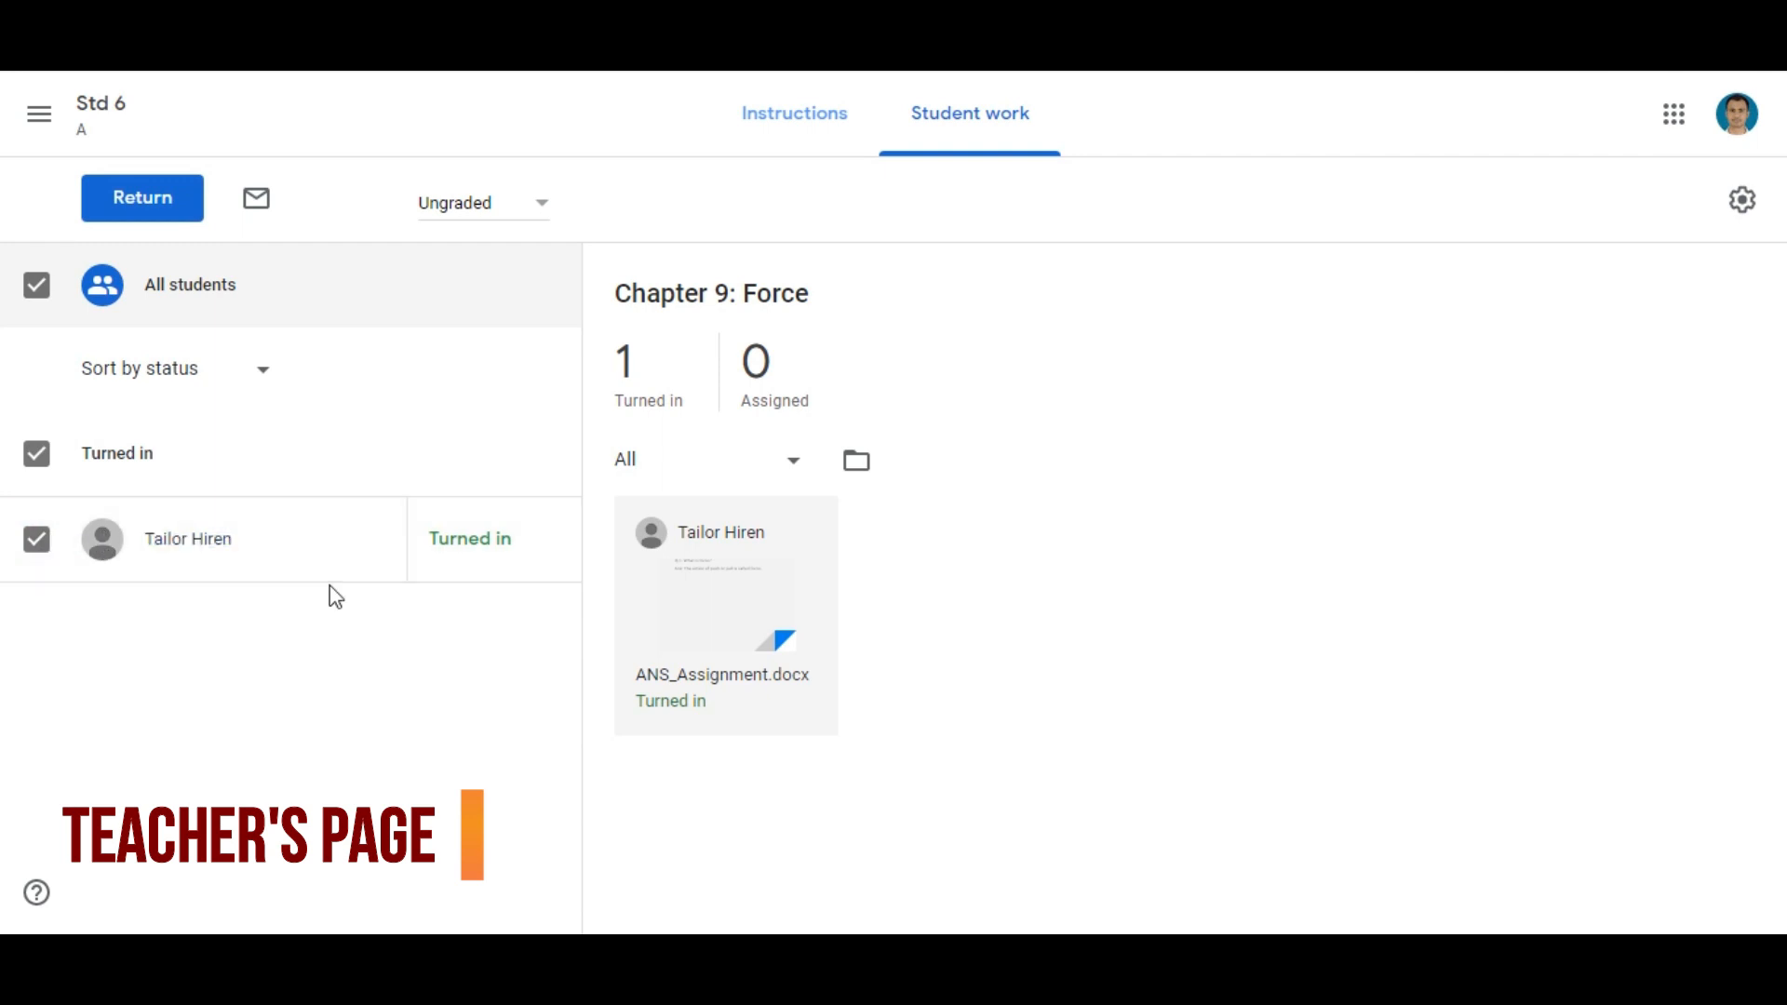
click(137, 200)
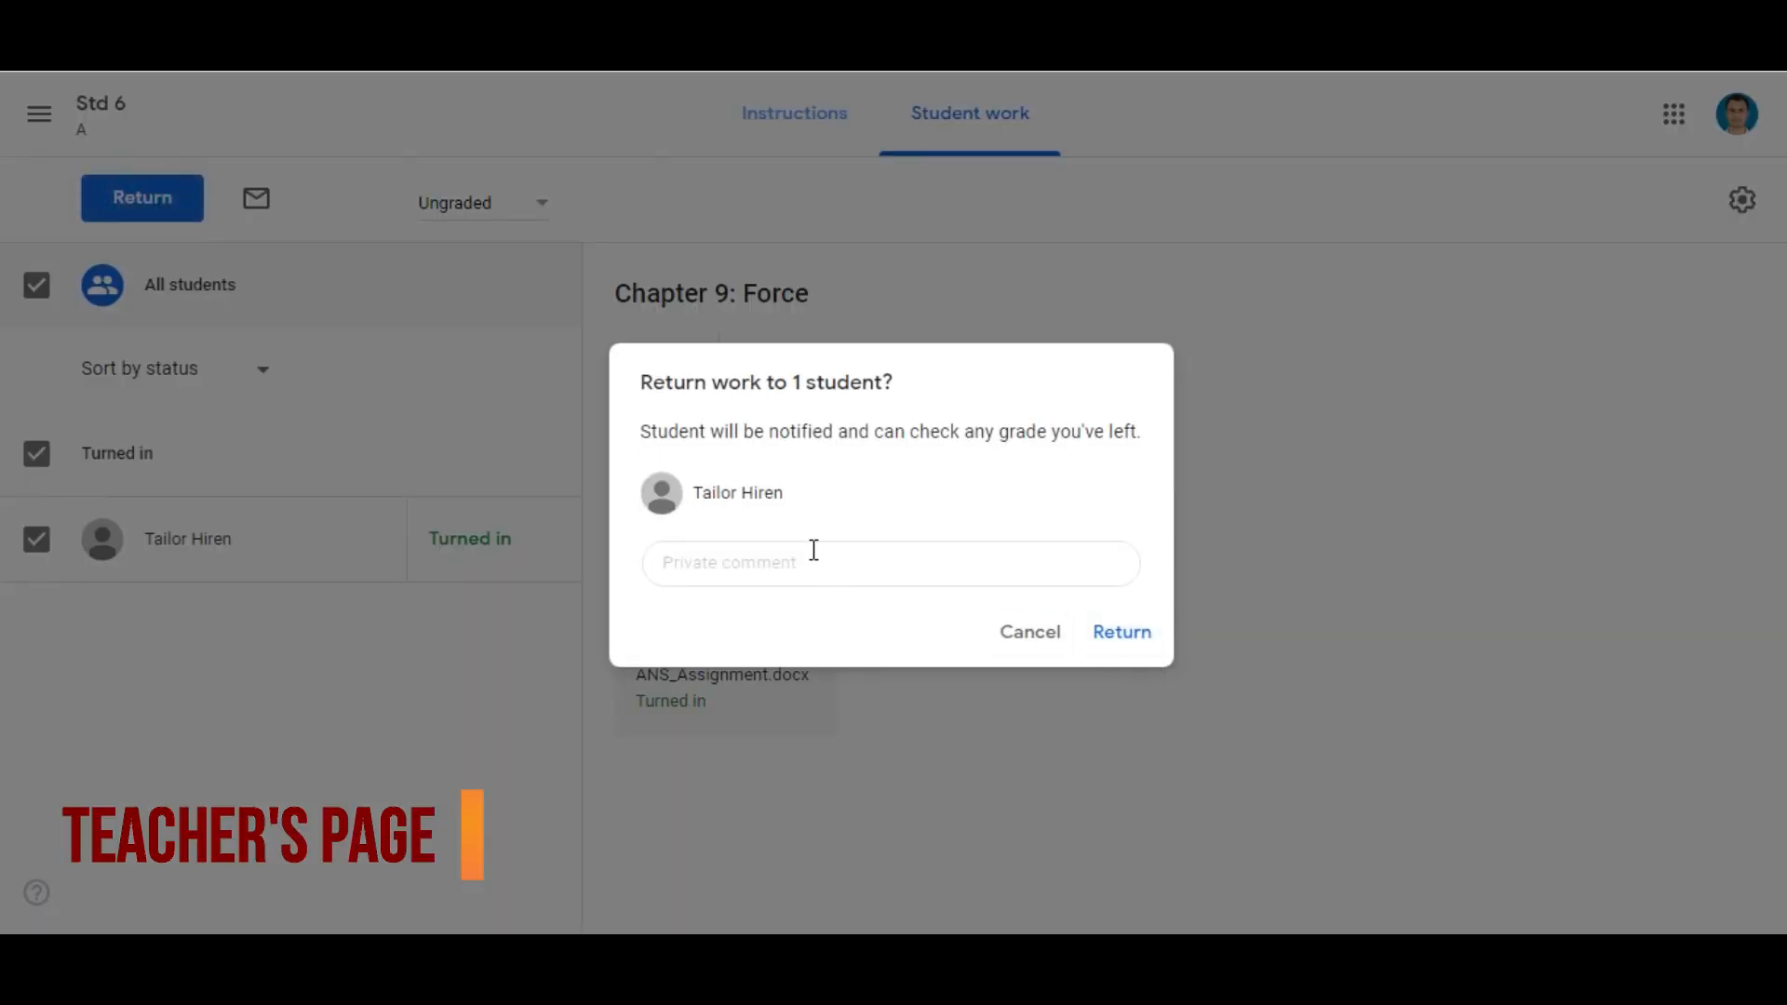
click(884, 570)
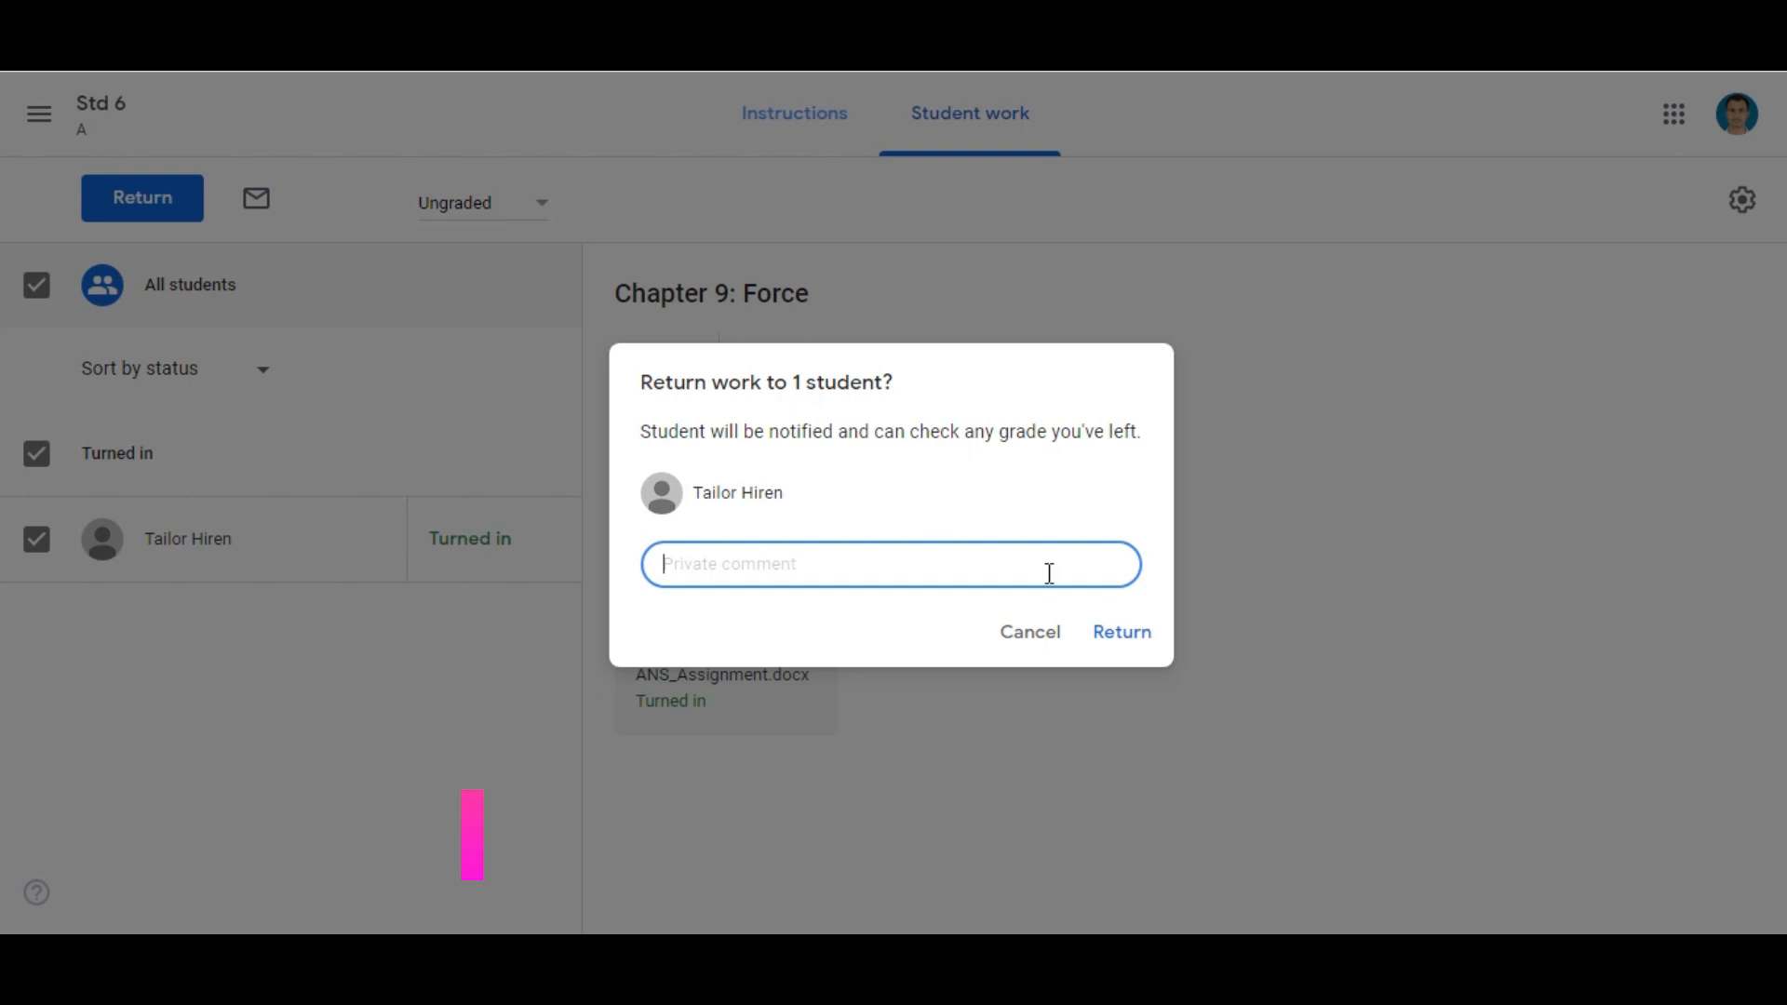
click(1119, 635)
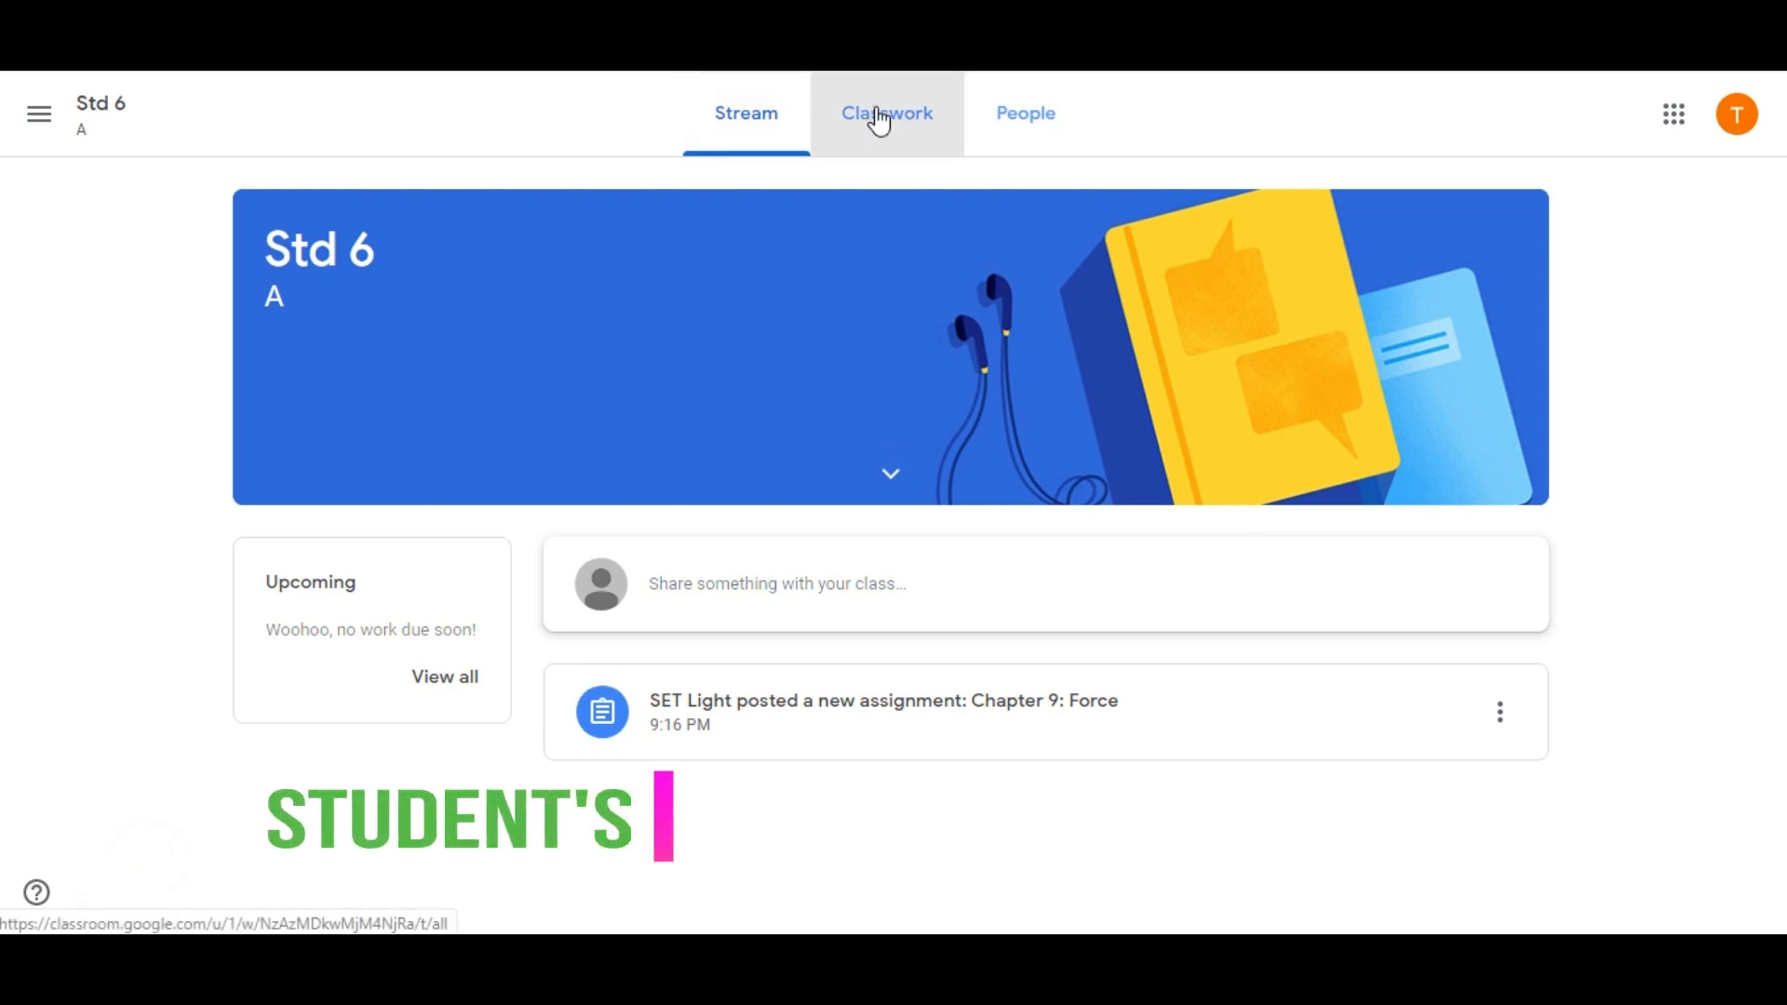
Open the returned "Chapter 9: Force" assignment from the student's classwork to check the status of the work
click(878, 121)
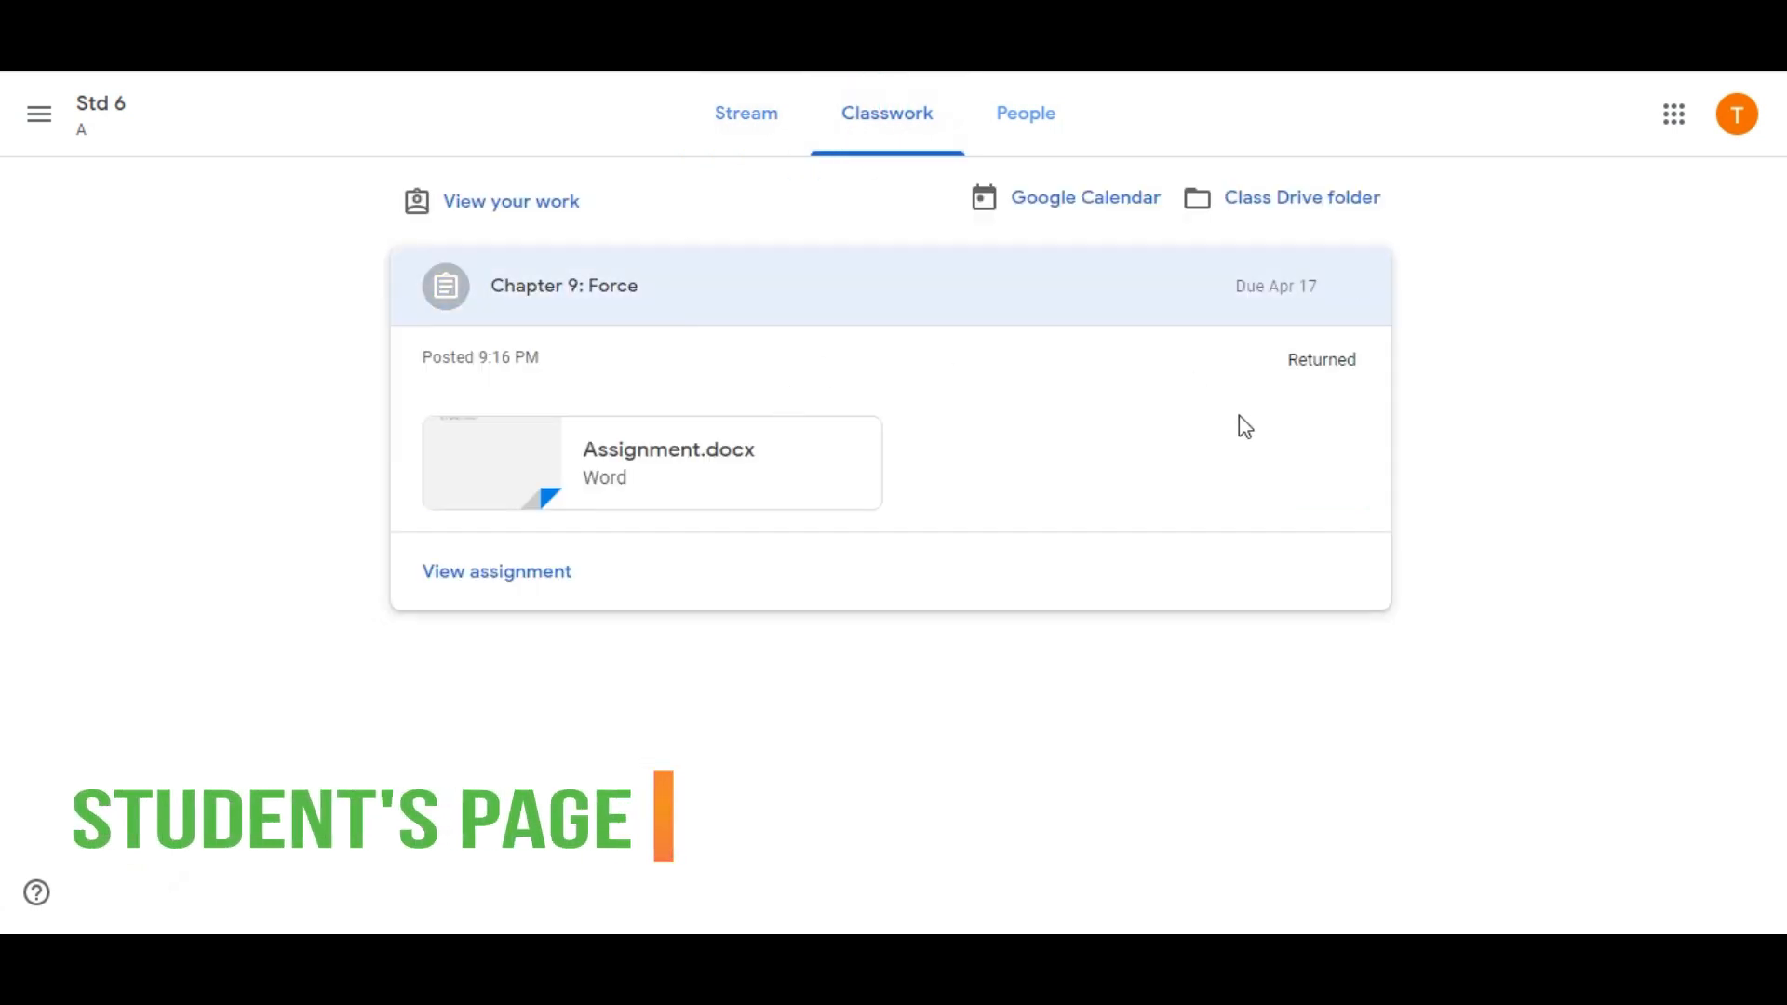
click(945, 444)
click(449, 575)
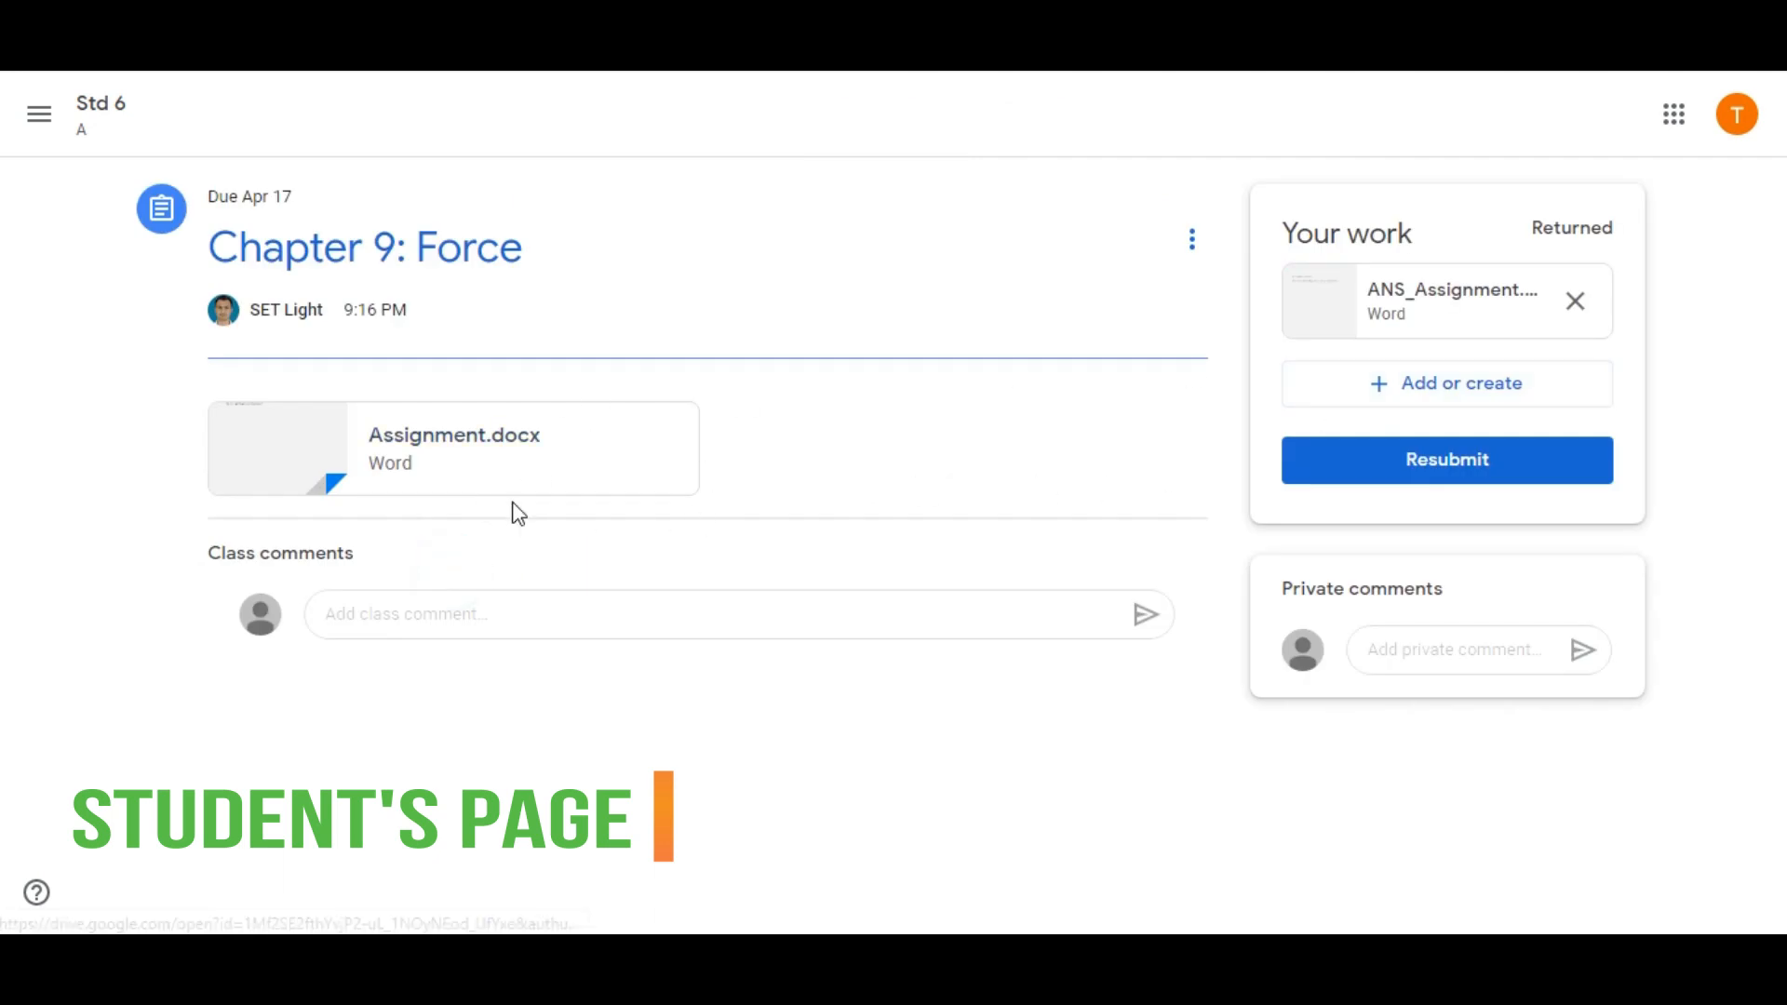